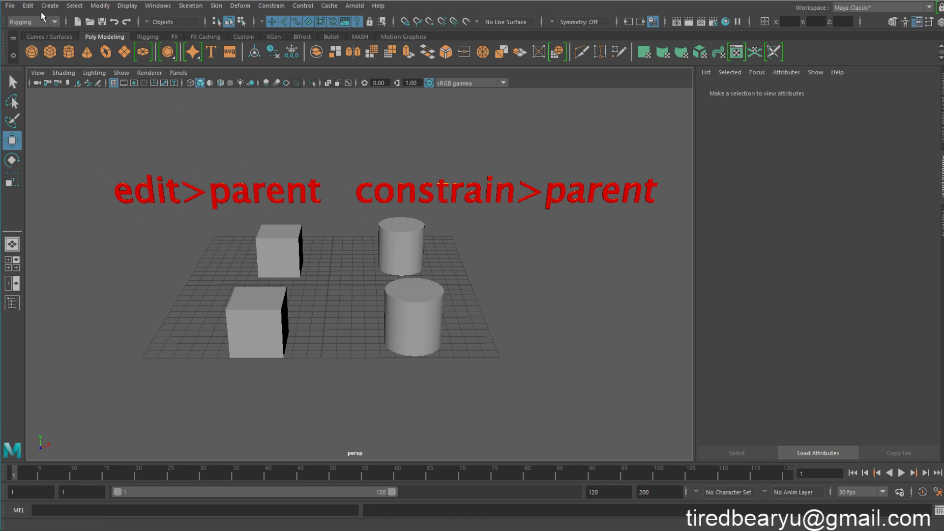
- Look up the Parent command among the editing commands and the Parent constraint in the Rigging command set
click(28, 6)
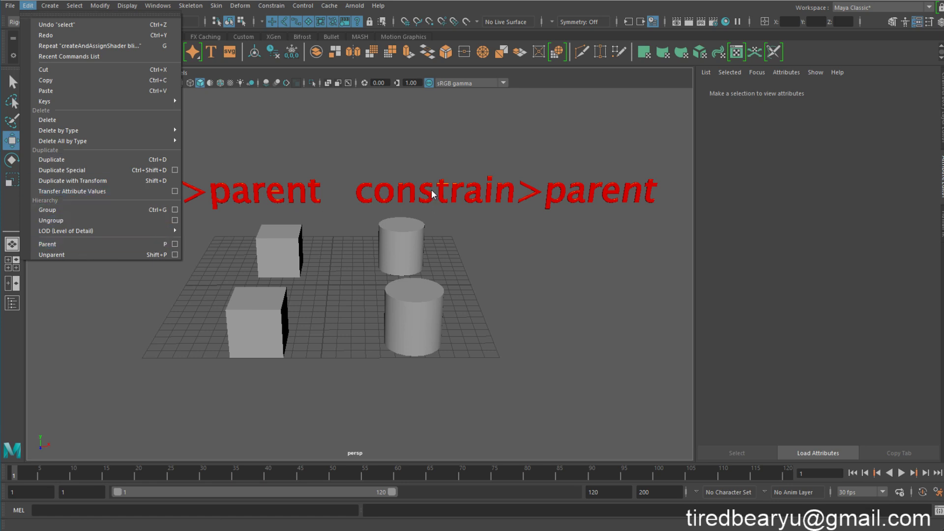
click(416, 159)
click(33, 21)
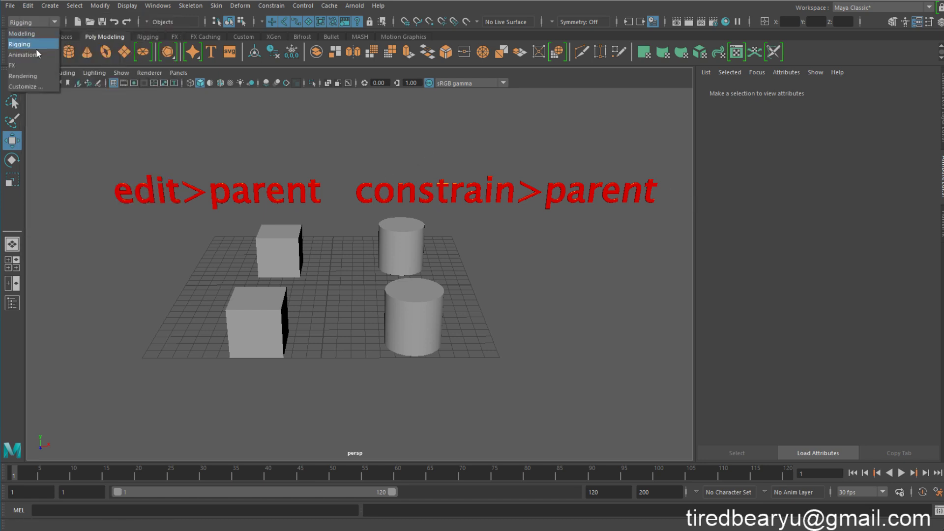
click(34, 44)
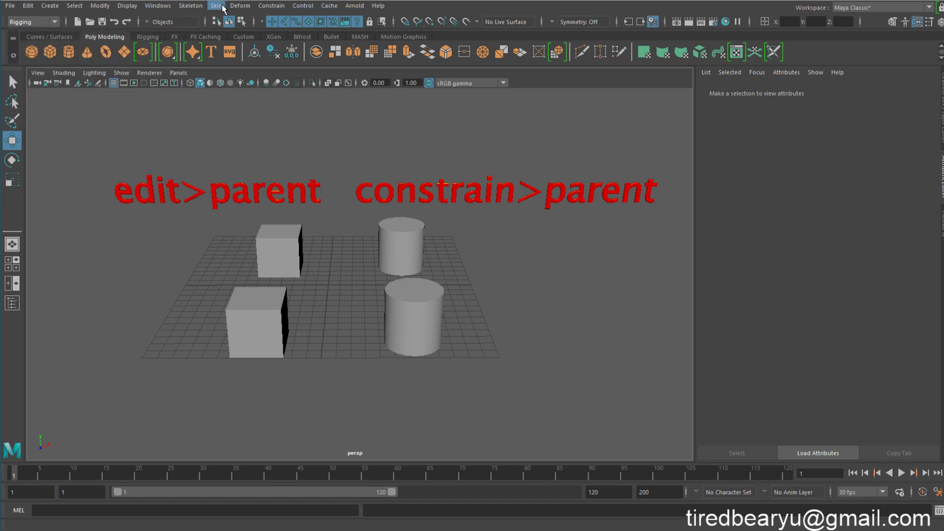
click(283, 7)
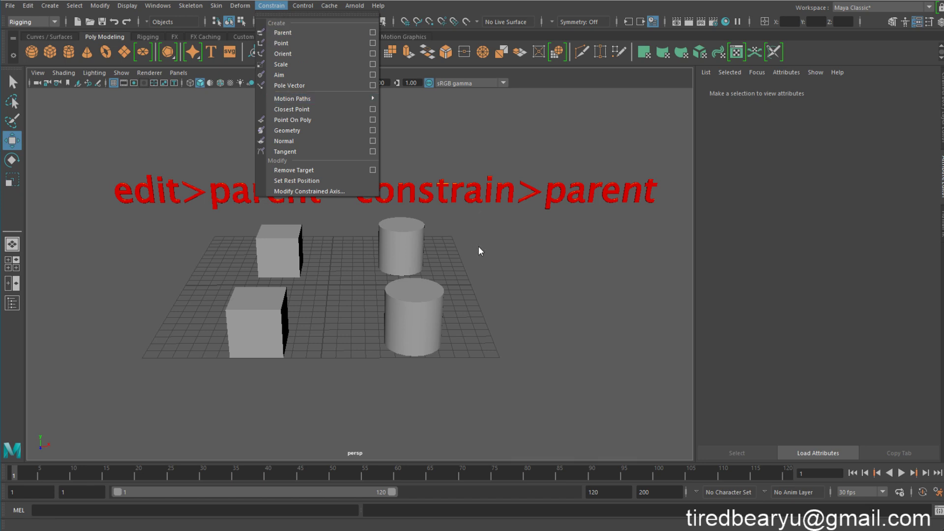
click(246, 222)
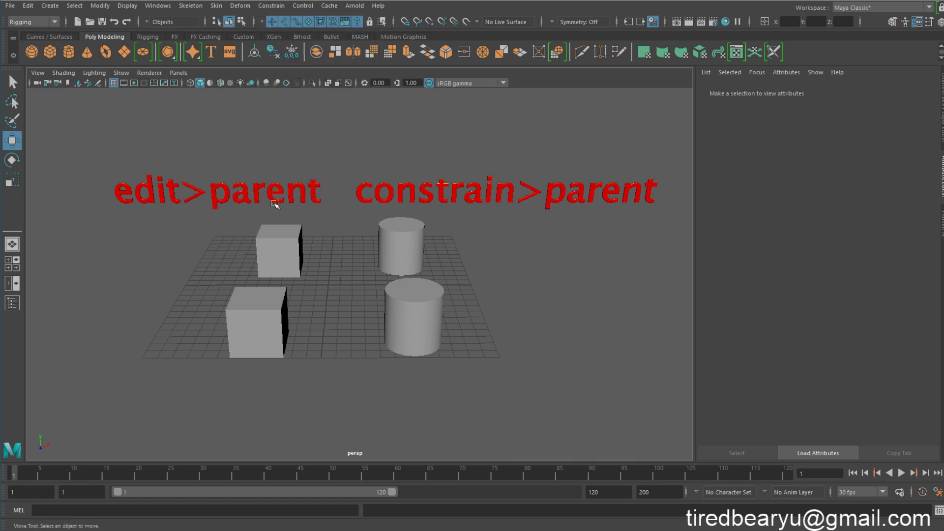
click(192, 6)
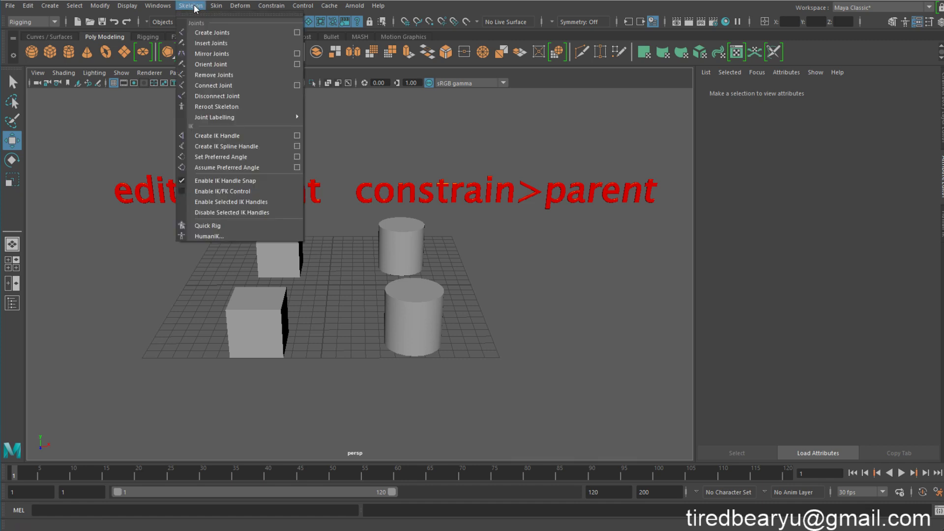
click(191, 6)
click(157, 6)
click(157, 6)
click(216, 6)
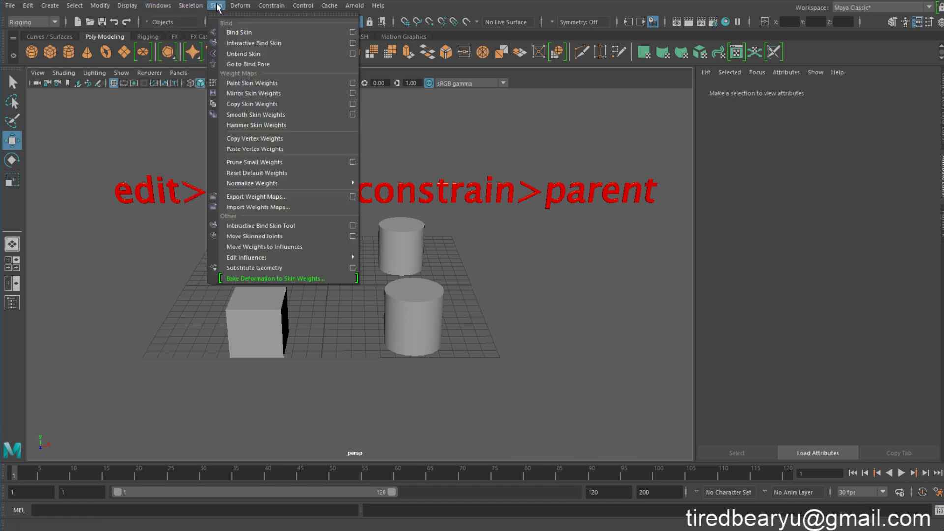
click(216, 6)
click(266, 6)
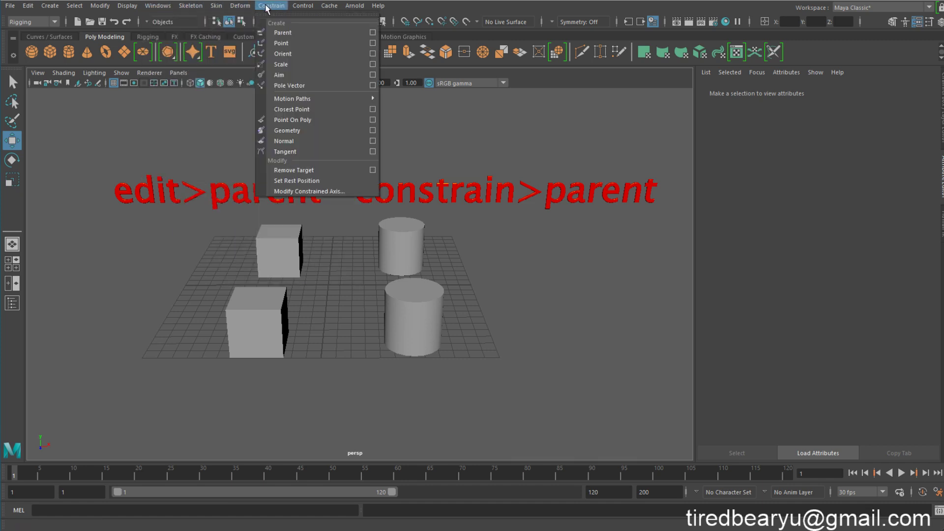
click(182, 107)
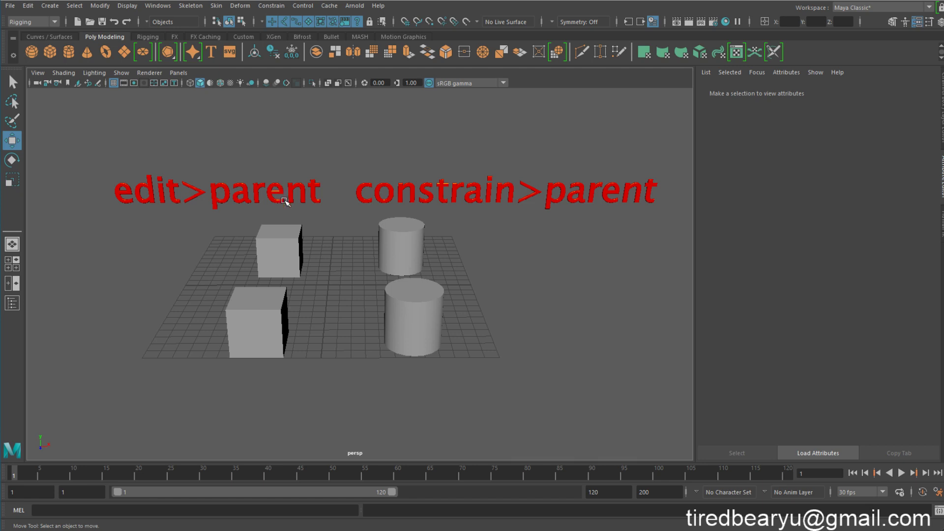
- Parent the front cube to the back cube with the Edit Parent command
alt+drag(337, 265, 250, 245)
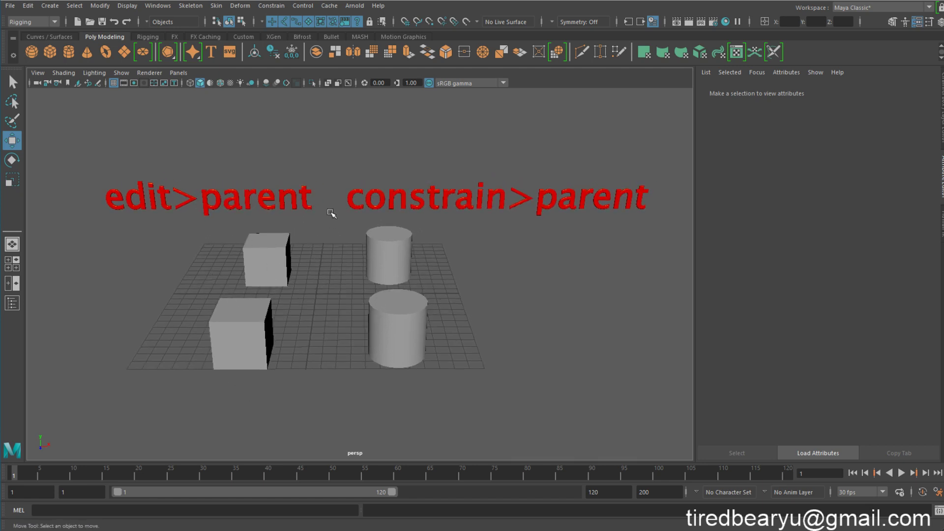
click(256, 261)
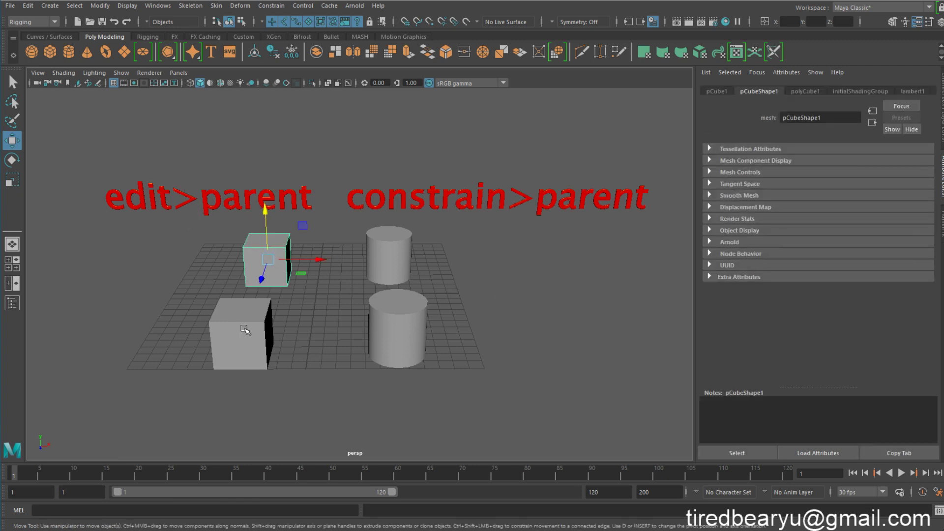
click(216, 264)
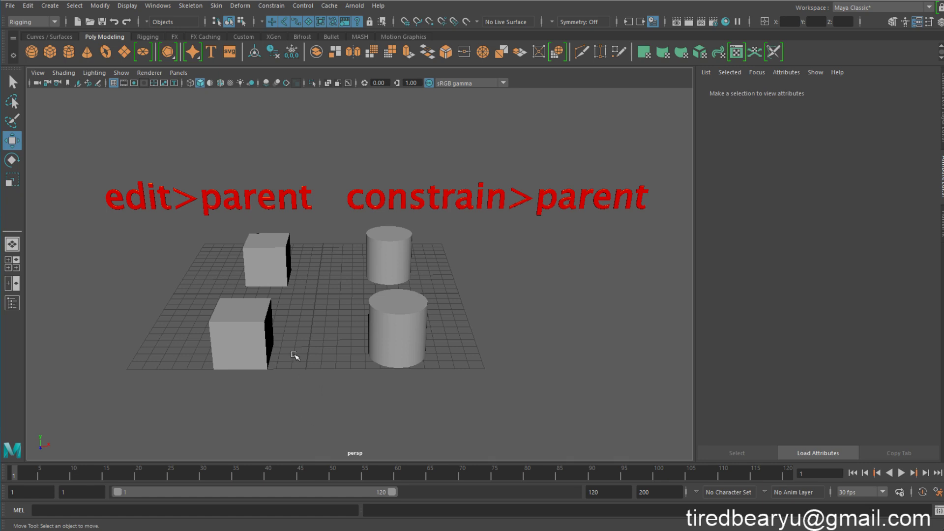
click(274, 258)
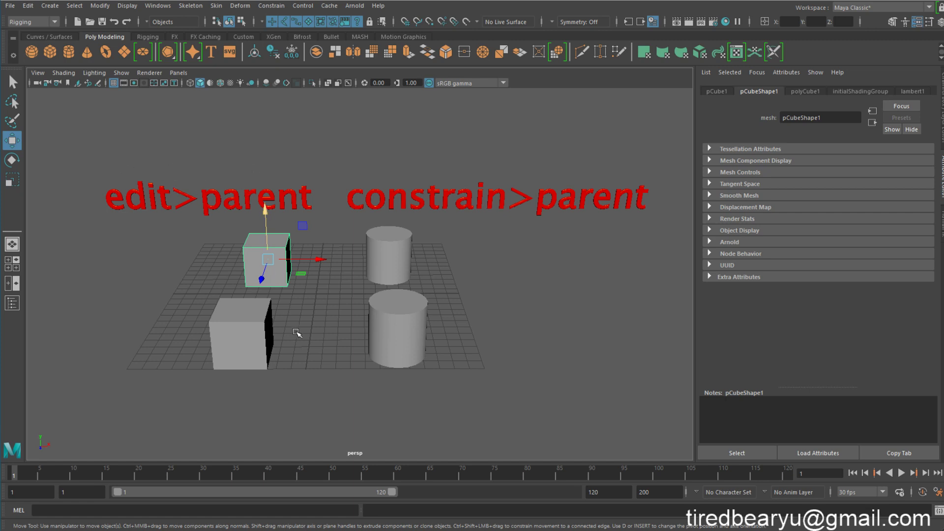
click(311, 348)
click(229, 327)
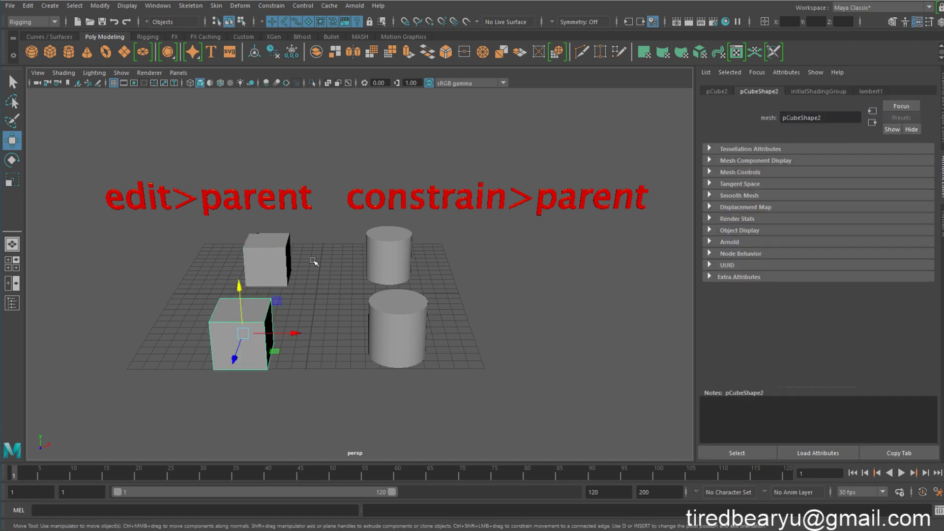
click(285, 253)
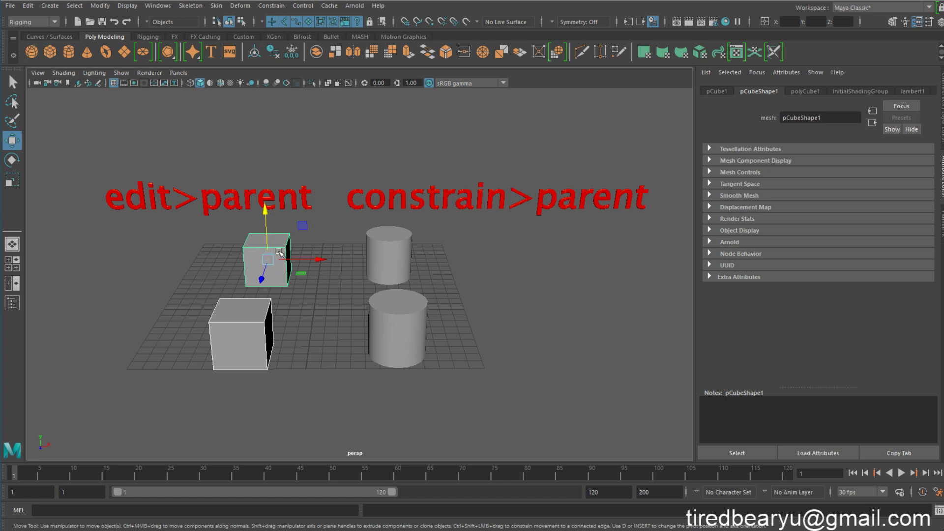
click(28, 6)
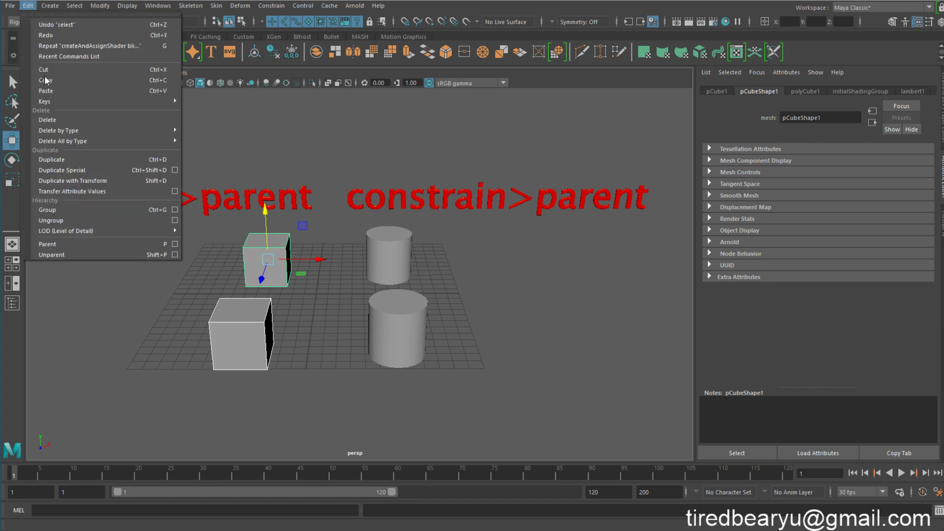
click(82, 245)
- Raise the back cube vertically to test whether the front cube follows, and undo the move
click(261, 339)
click(295, 344)
click(273, 262)
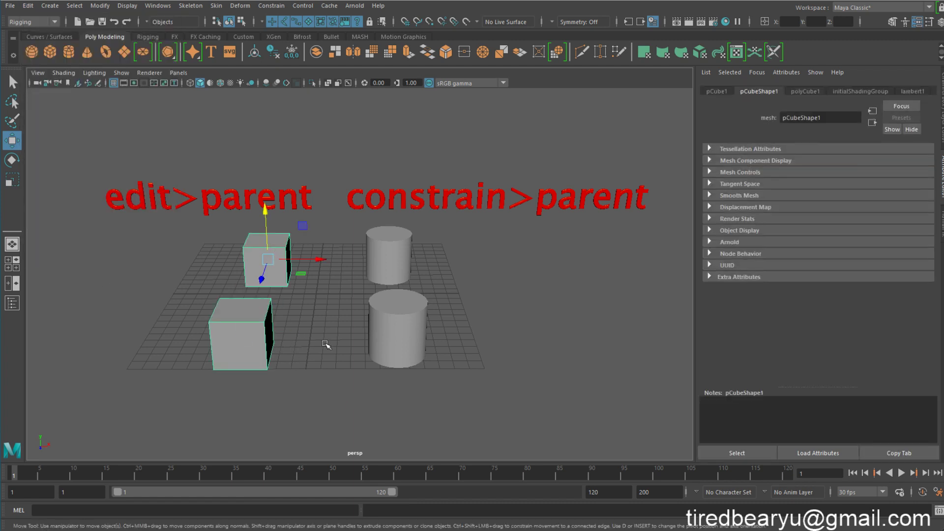
drag(264, 216, 261, 146)
key(ctrl+z)
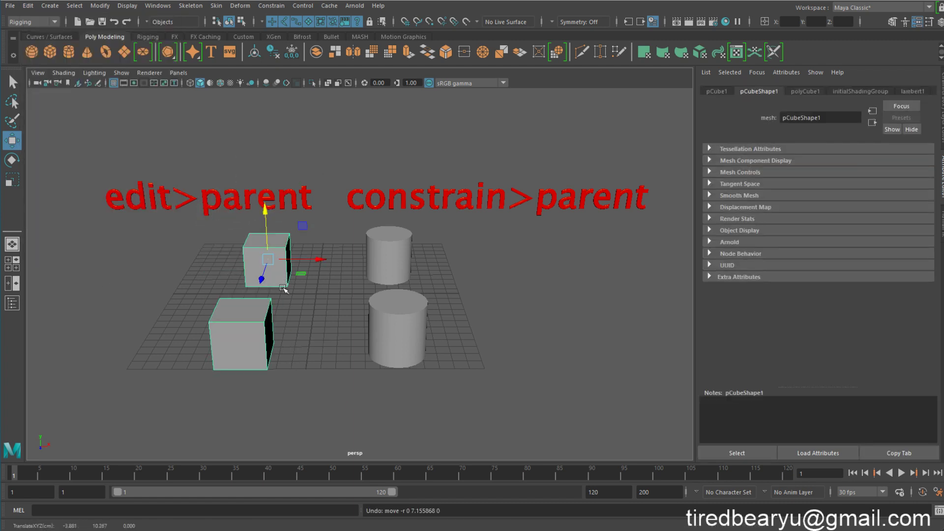
- Move the front cube freely to test whether it can move without its parent, and undo the moves
click(238, 340)
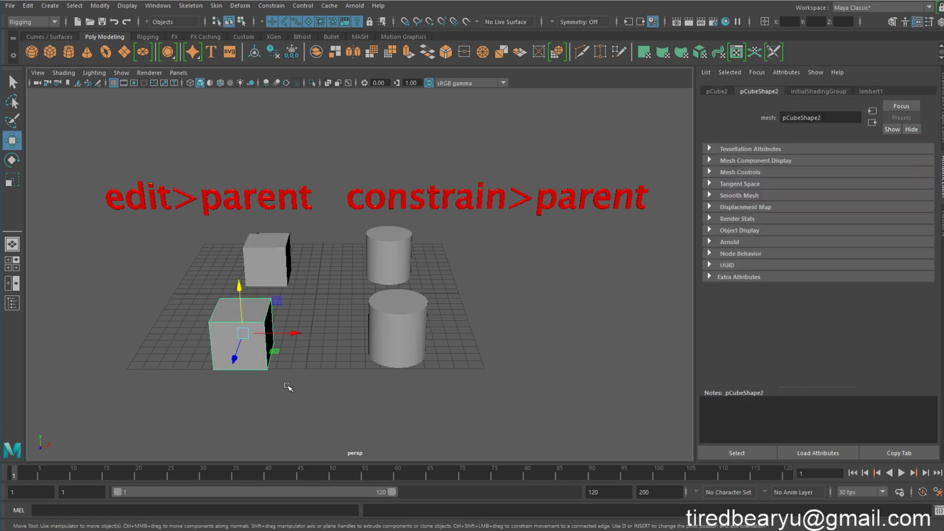
drag(239, 341, 204, 376)
key(ctrl+z)
key(ctrl+z)
middle_drag(277, 412, 300, 344)
key(ctrl+z)
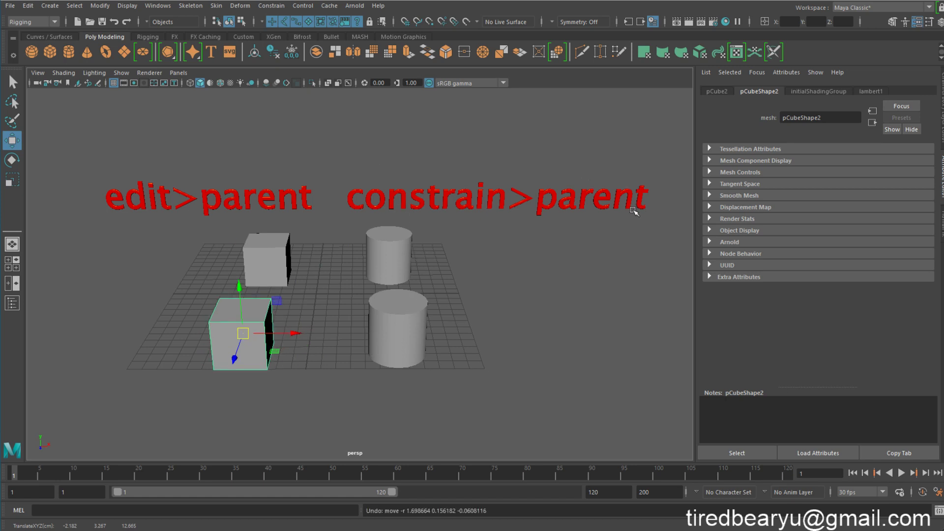
- Apply a Parent constraint with the back cylinder driving the front cylinder
click(391, 246)
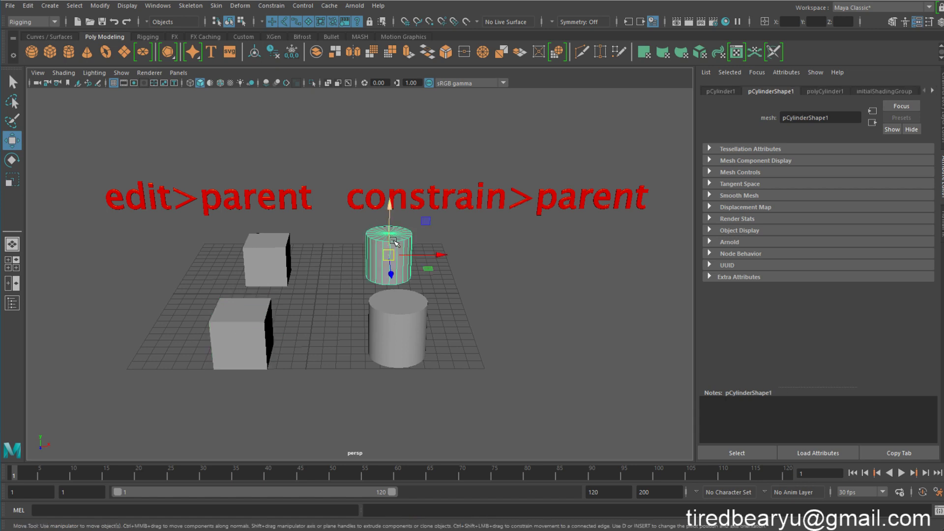
shift+click(422, 351)
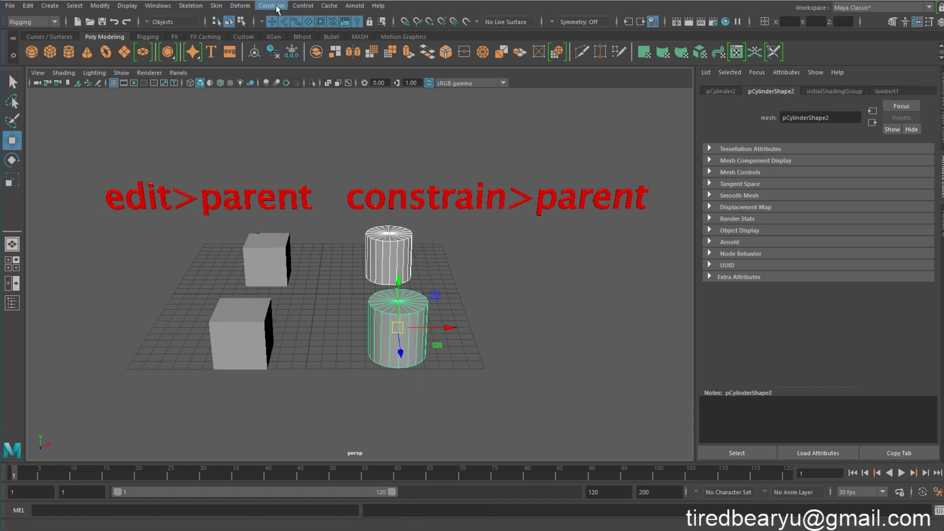
click(261, 5)
click(281, 32)
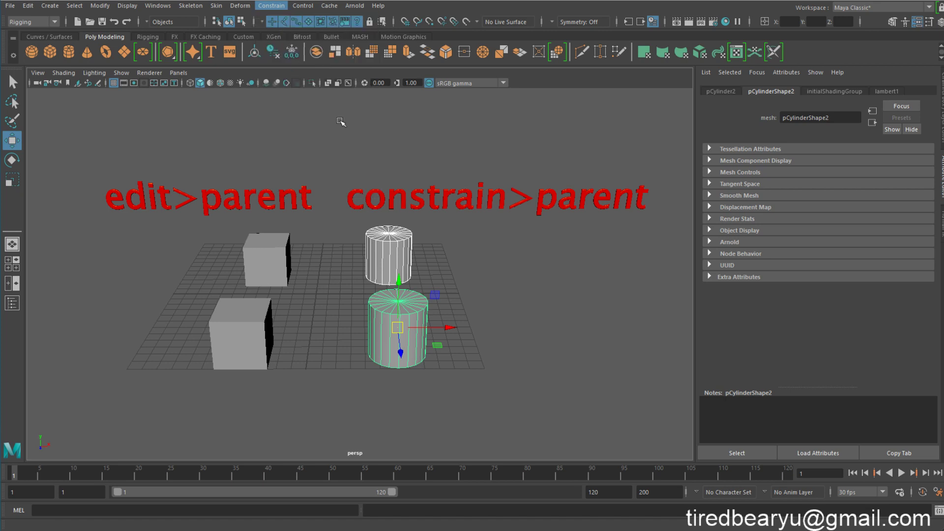
- Raise the back cylinder vertically to test whether the constrained front cylinder follows, and undo the move
click(552, 301)
click(391, 249)
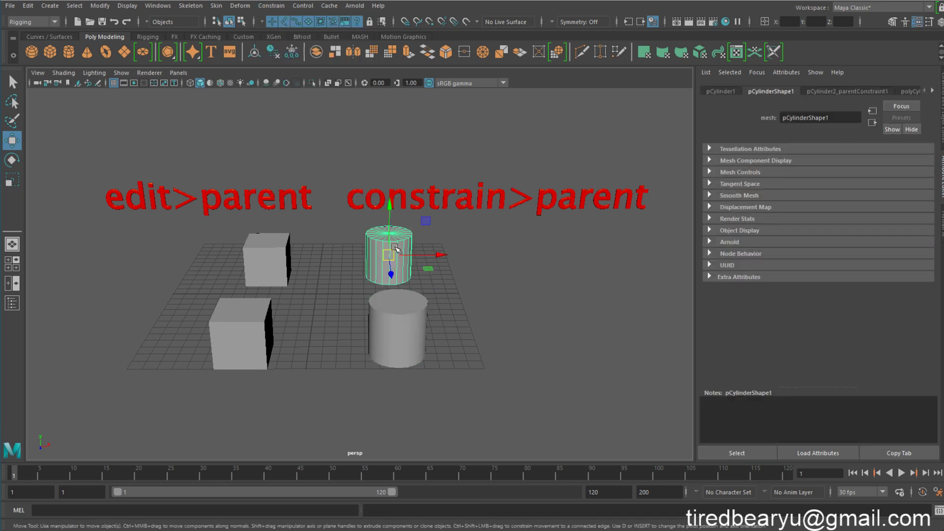
drag(389, 214, 389, 118)
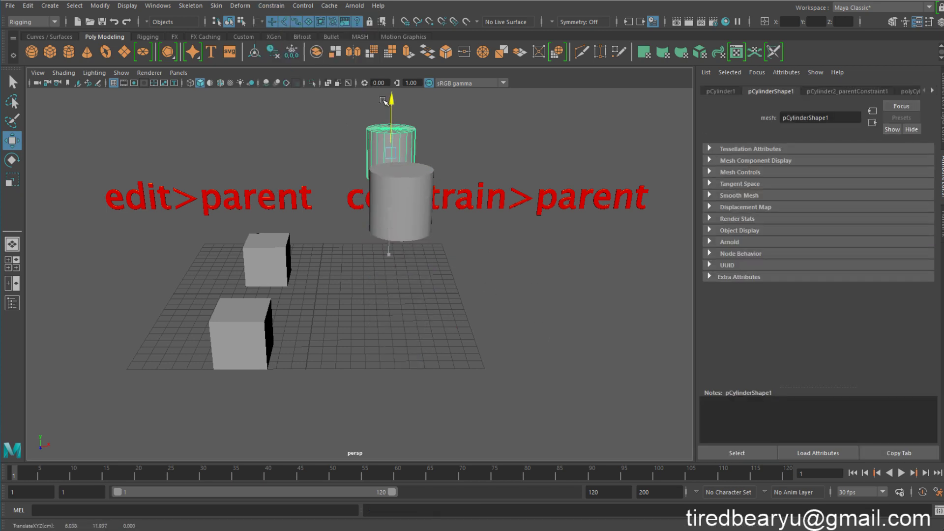
key(ctrl+z)
- Raise the constrained front cylinder on its own to test its movement, and undo the move
click(397, 334)
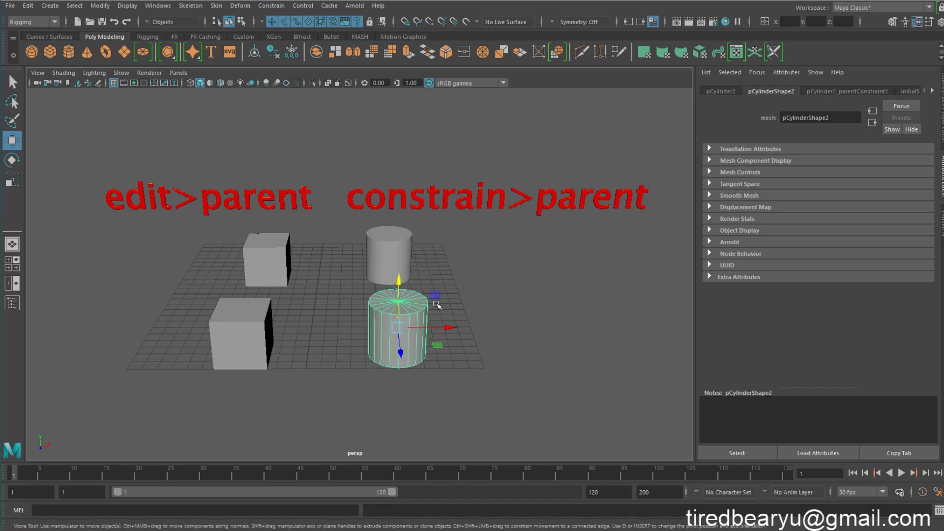
drag(398, 285, 399, 192)
key(ctrl+z)
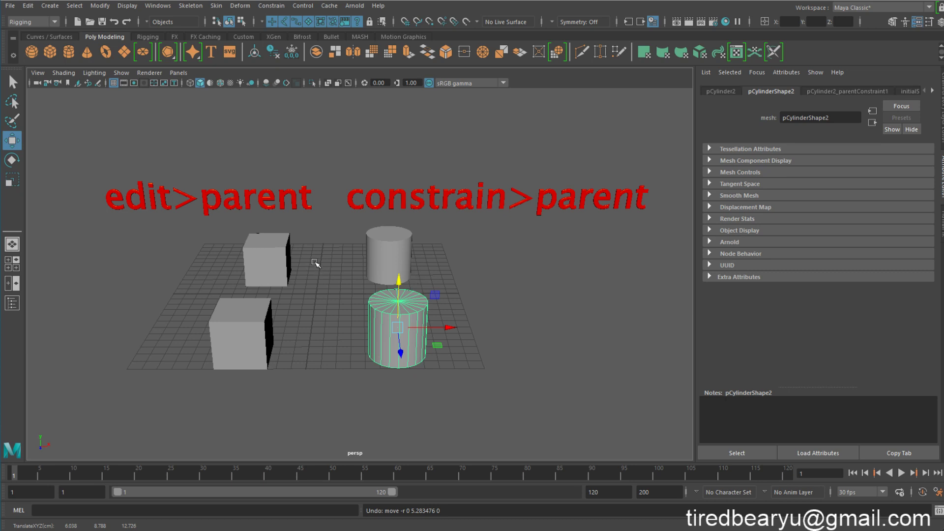
- Open the Outliner, expand pCube1 and examine the hierarchy of the two cubes
click(12, 303)
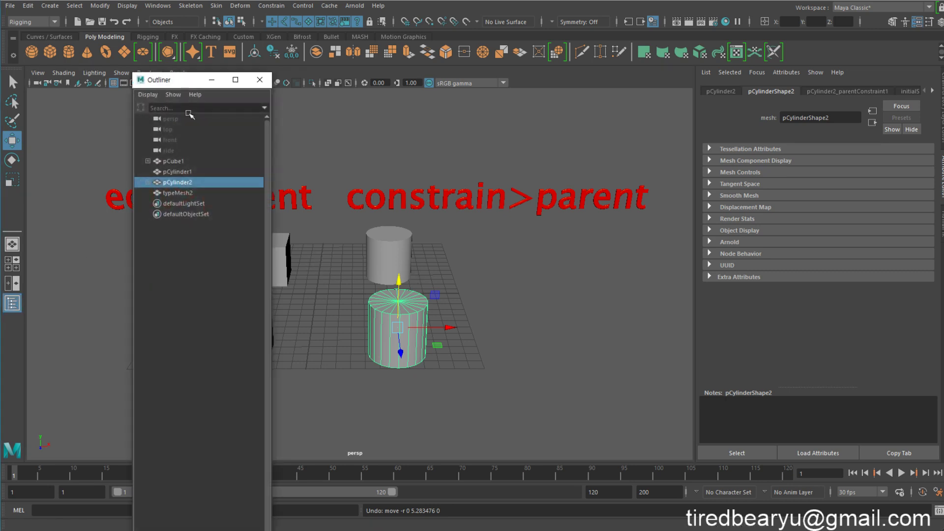
drag(185, 80, 119, 27)
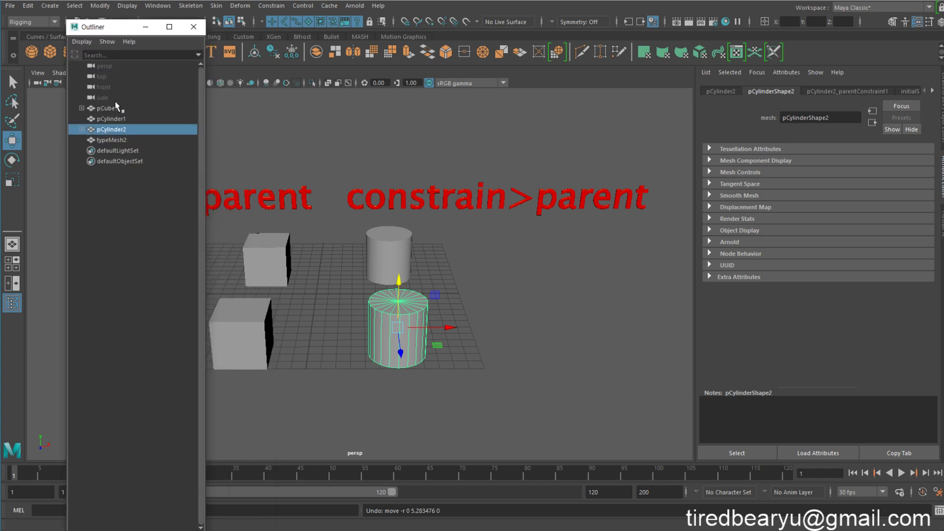
click(109, 108)
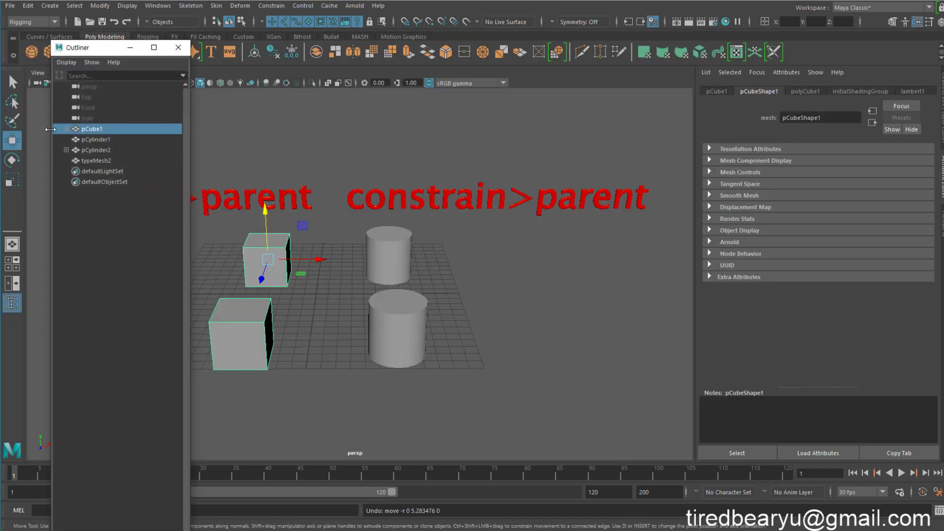
click(63, 129)
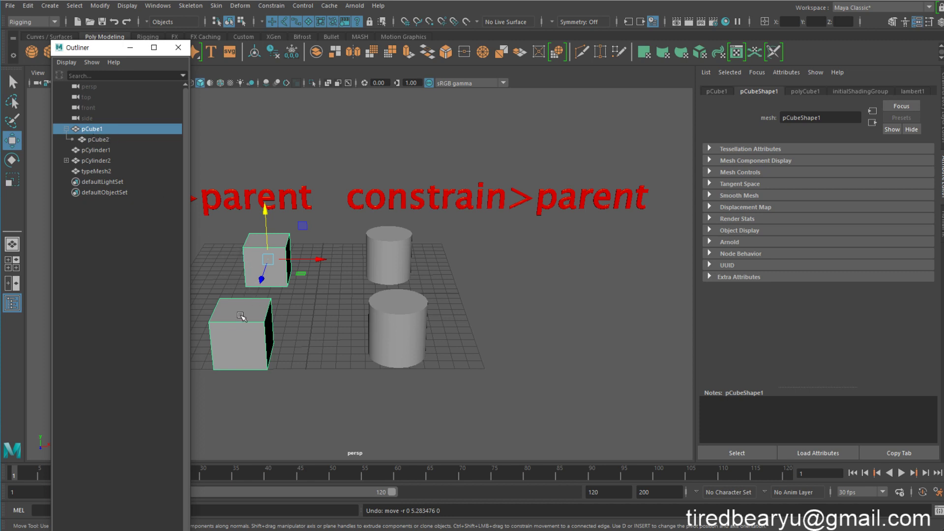
click(110, 140)
click(110, 128)
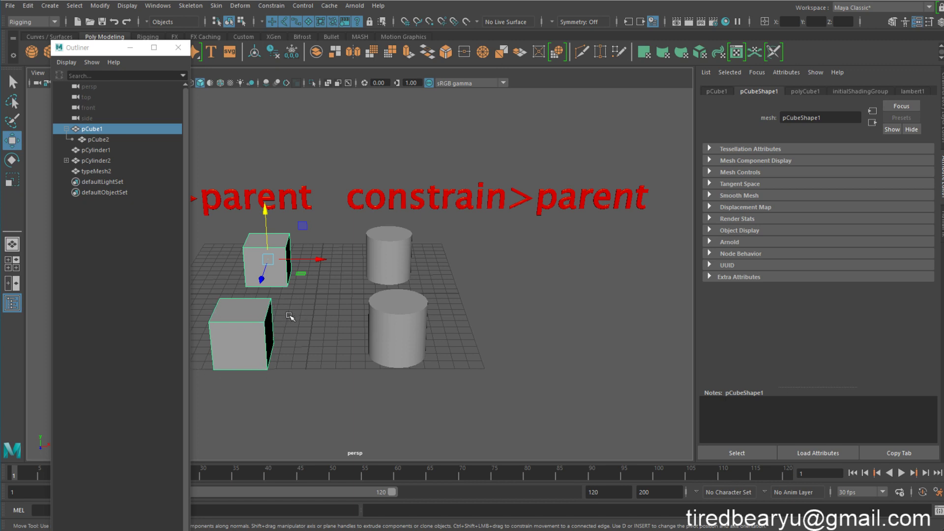
- Select pCylinder1 and pCylinder2 alternately in the Outliner to compare their hierarchy levels
click(118, 150)
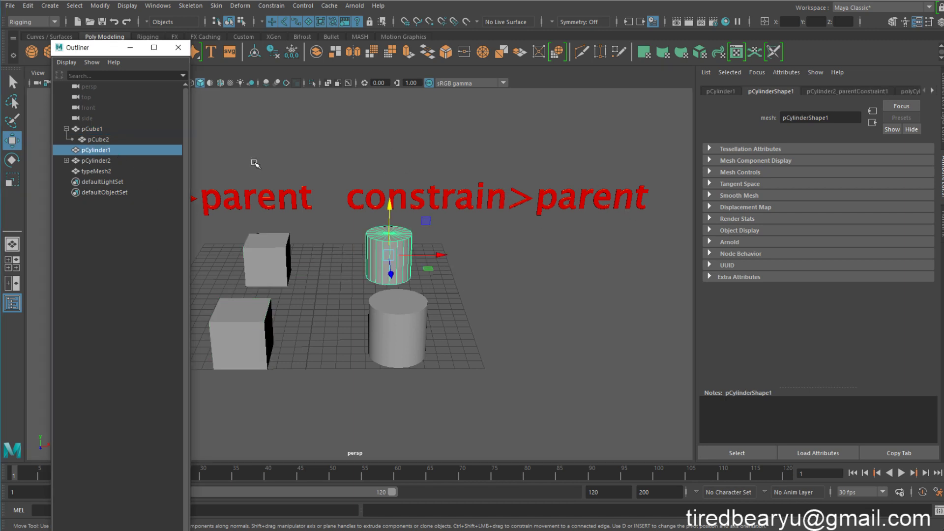
click(98, 161)
click(104, 151)
click(104, 161)
click(103, 151)
click(104, 160)
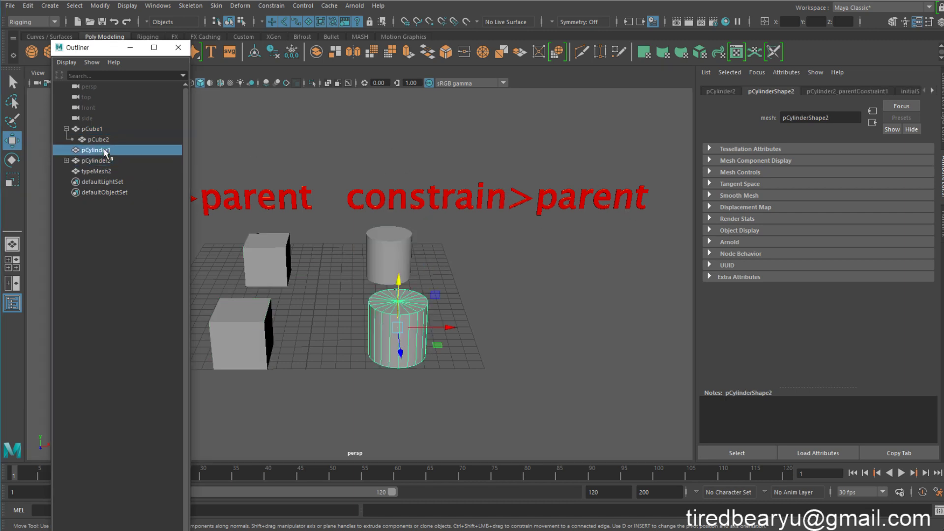
click(101, 151)
click(105, 160)
click(109, 152)
click(107, 161)
click(109, 152)
click(106, 161)
click(108, 151)
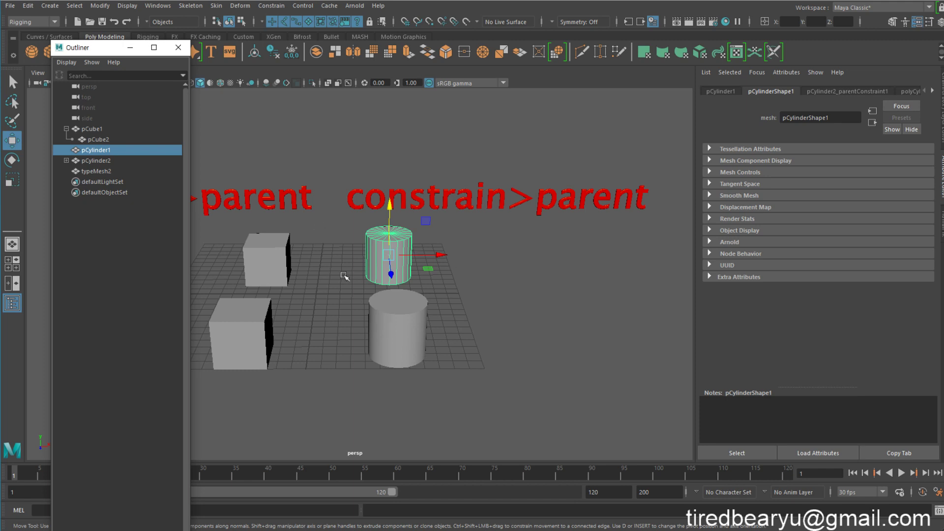
- Alternate the selection between pCylinder2 and pCylinder1 in the Outliner to check whether either cylinder is nested under the other
click(86, 161)
click(92, 150)
click(92, 160)
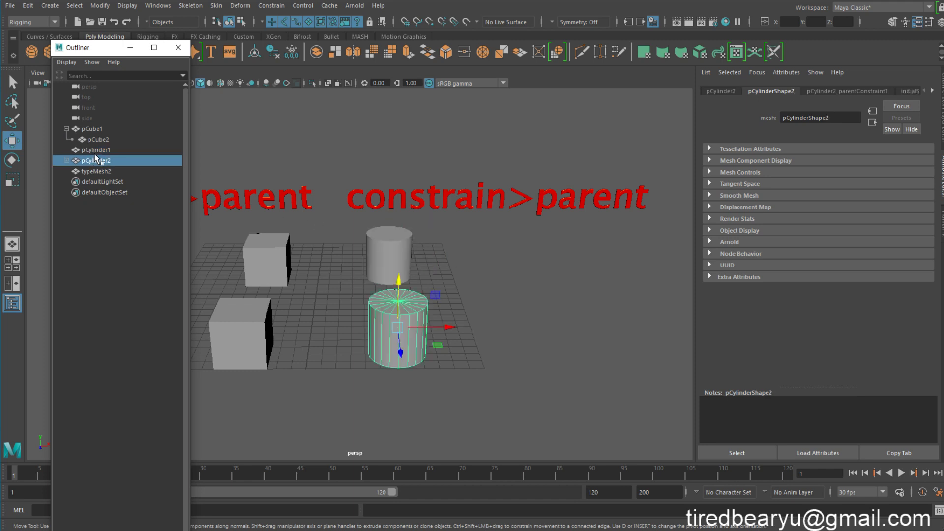
click(103, 150)
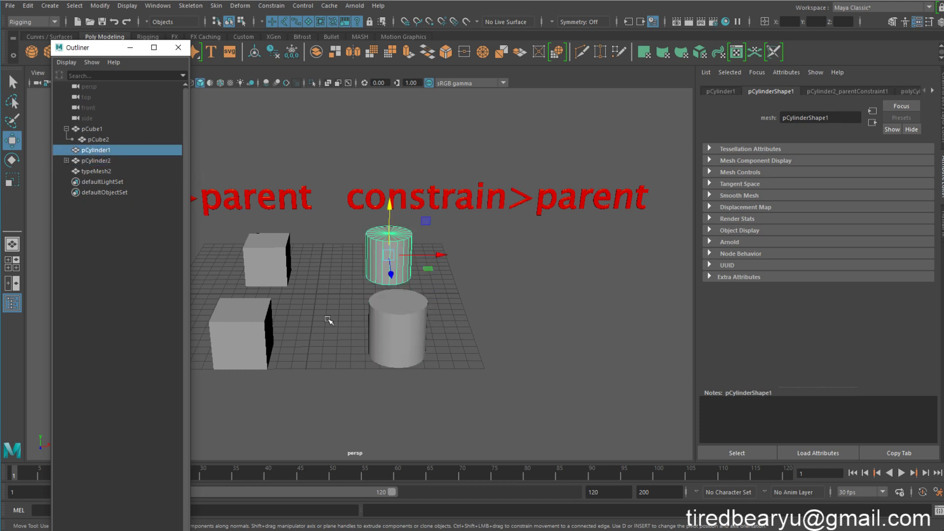
click(92, 161)
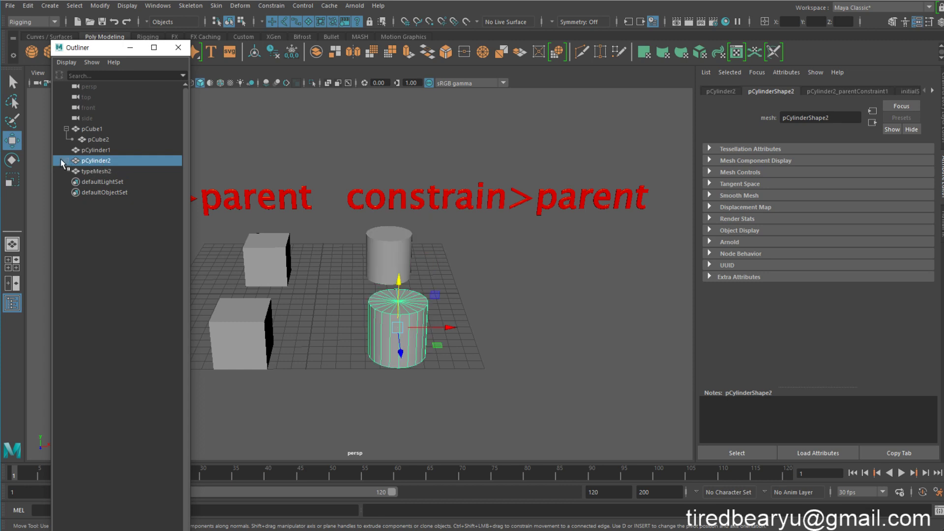
- Expand pCylinder2 in the Outliner, inspect its pCylinder2_parentConstraint1 node, then close the Outliner and clear the selection
click(66, 160)
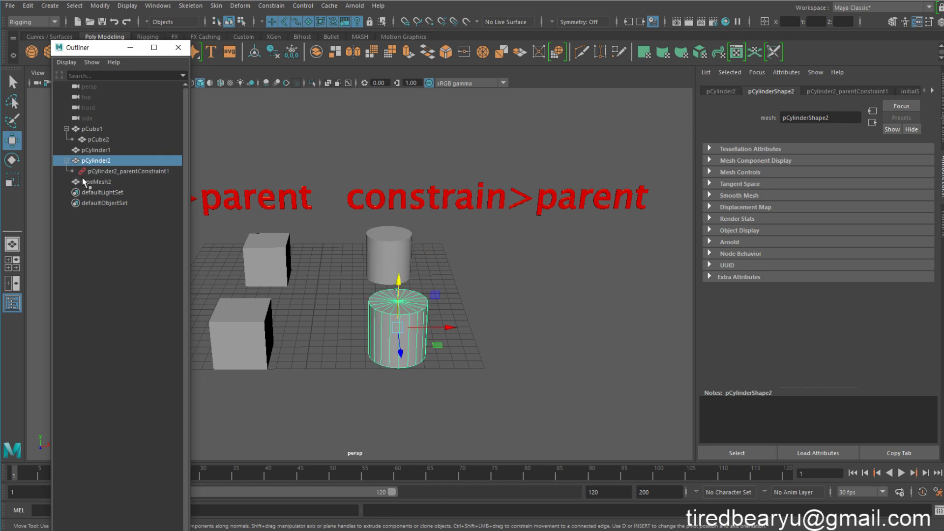
click(113, 172)
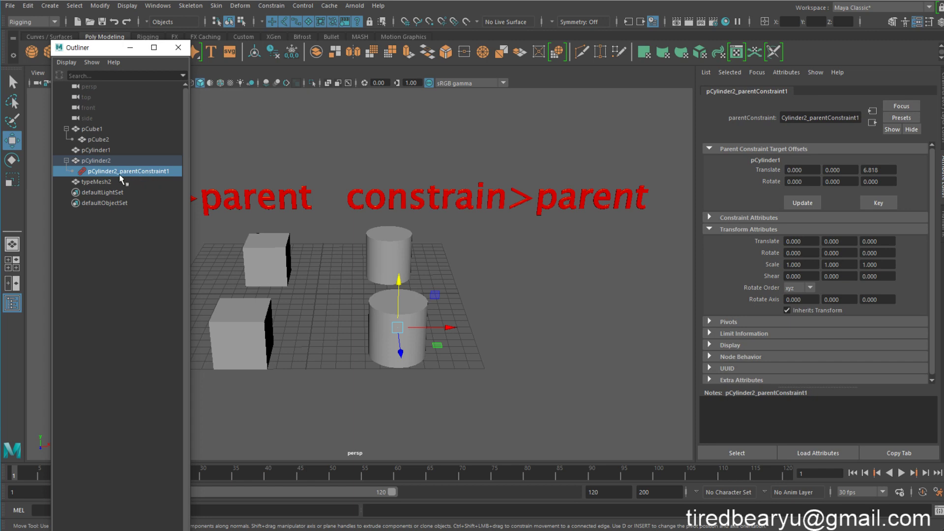
click(169, 51)
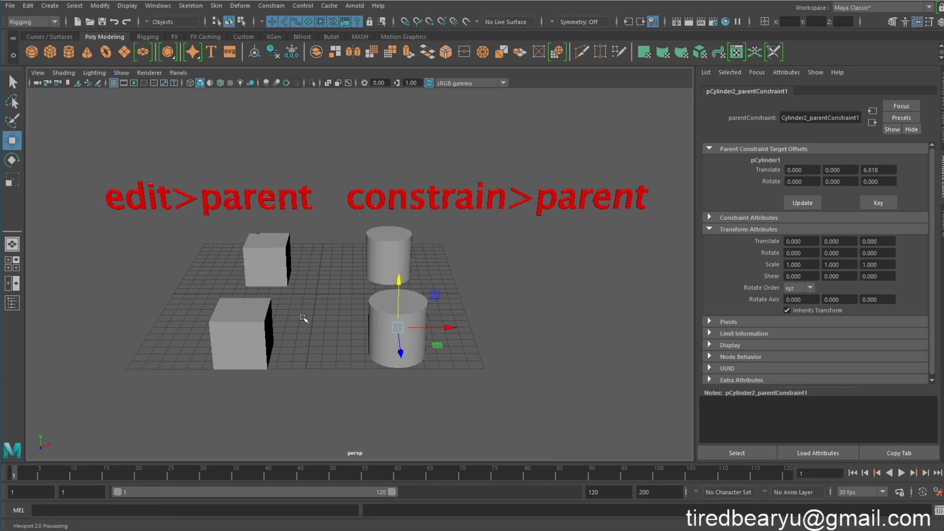
click(339, 333)
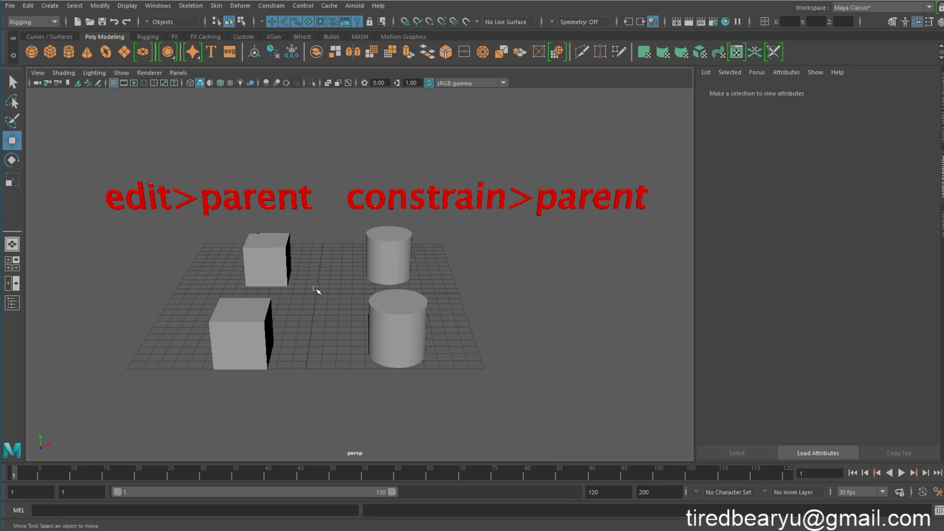
- Switch pCube1's visibility off and back on in the Channel Box to test the effect on its child cube
click(272, 255)
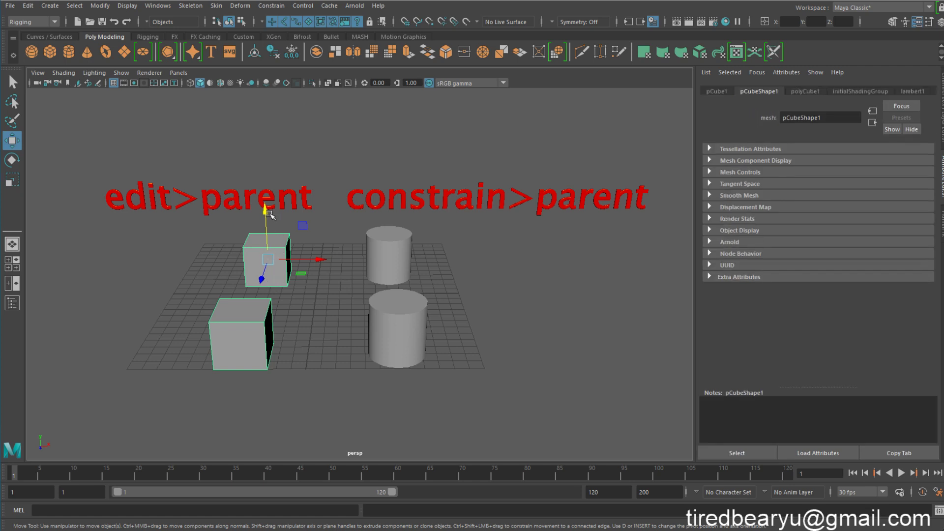
click(942, 131)
click(918, 178)
text(0)
key(Return)
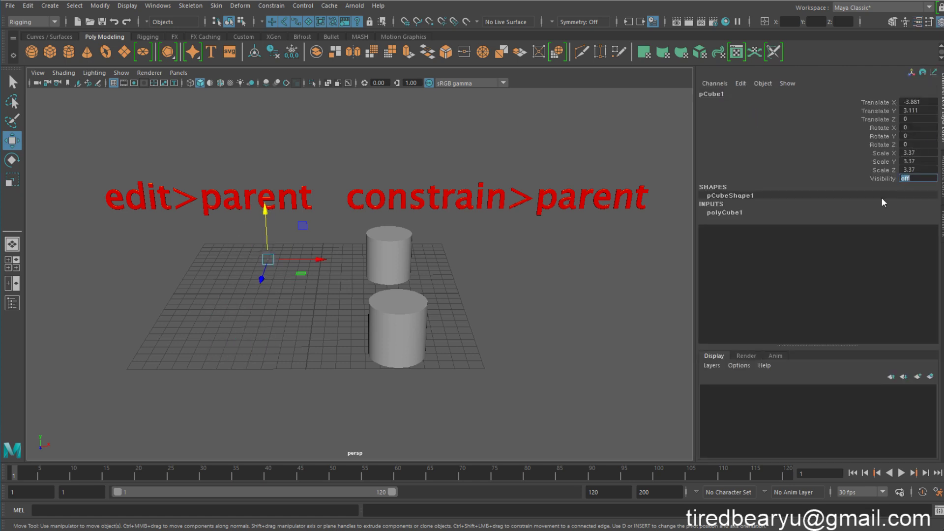
text(1)
key(Return)
- Switch the child cube pCube2's visibility off and back on to test the effect on its parent cube
click(256, 345)
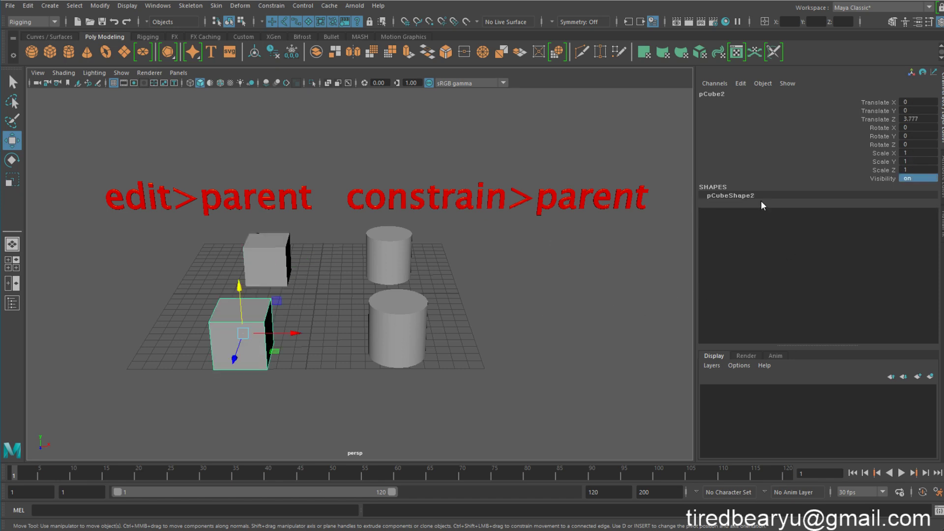
click(915, 178)
text(0)
key(Return)
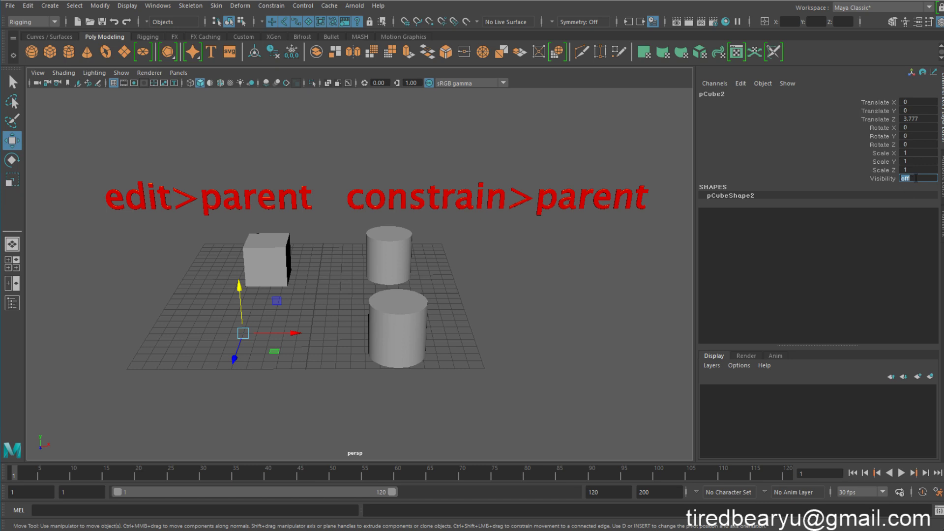
text(1)
key(Return)
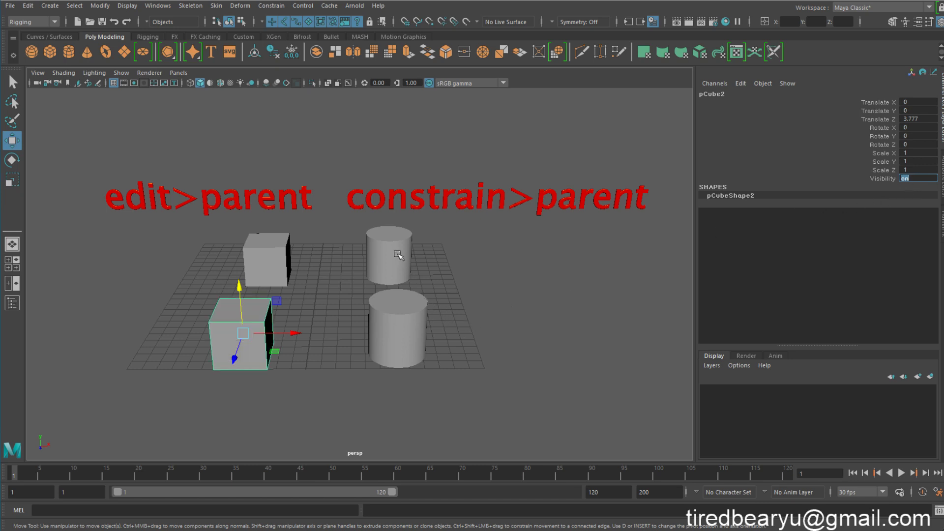
- Switch pCylinder1's visibility off and back on to test the effect on the constrained cylinder
click(390, 239)
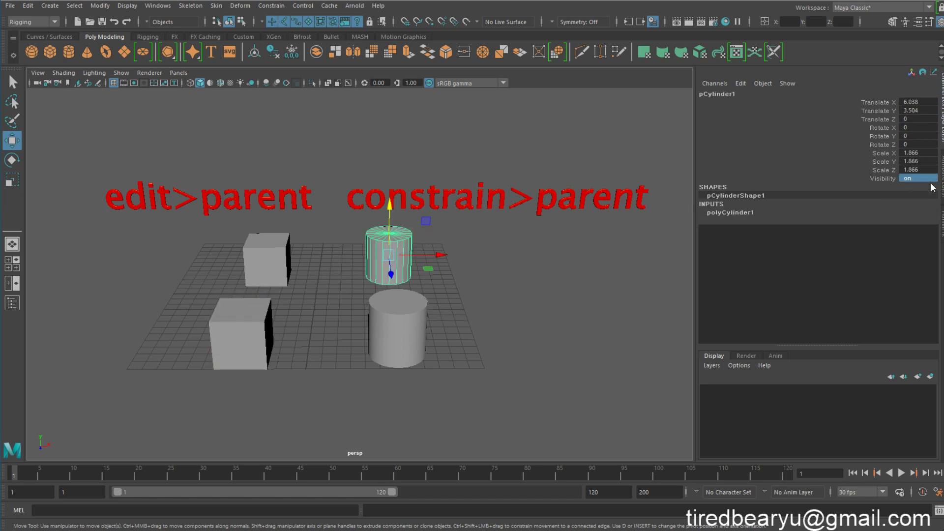
click(926, 176)
key(Return)
drag(918, 175, 857, 180)
text(1)
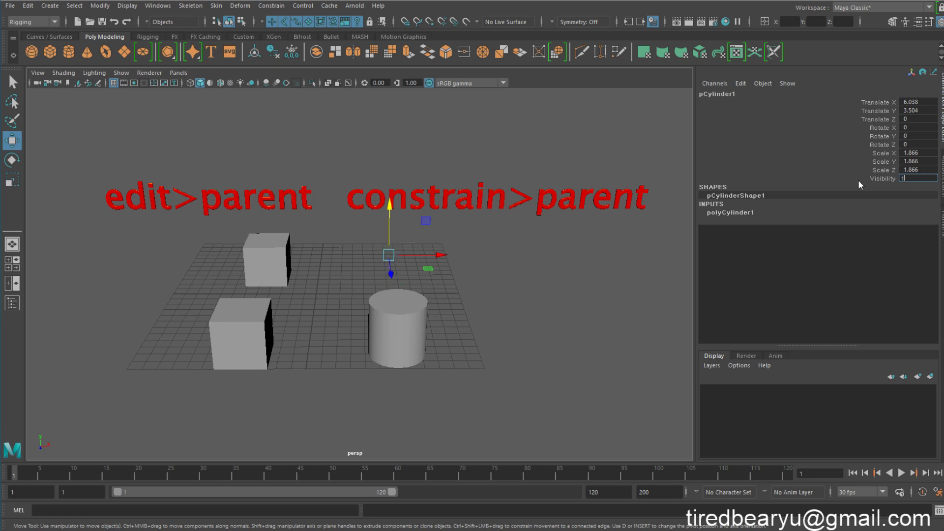
key(Return)
- Switch the constrained pCylinder2's visibility off and back on, then clear the selection
click(425, 304)
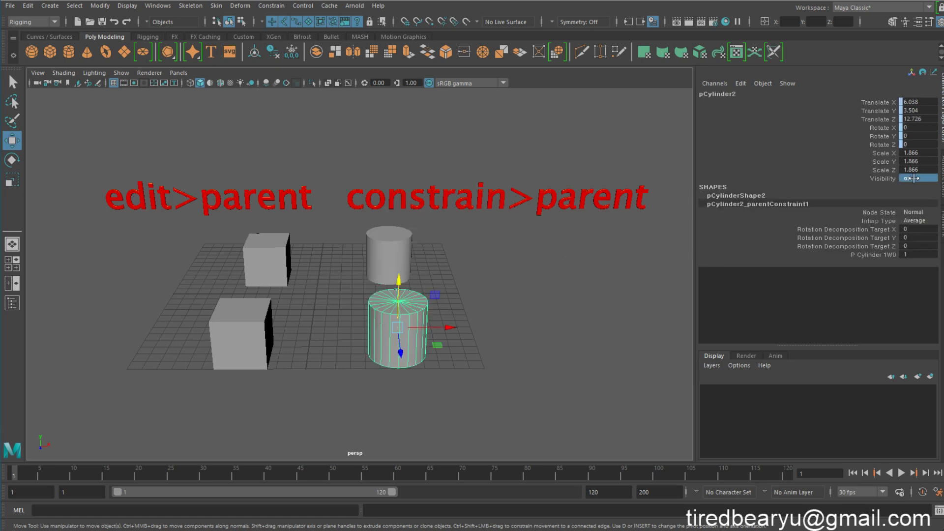
text(1)
key(Return)
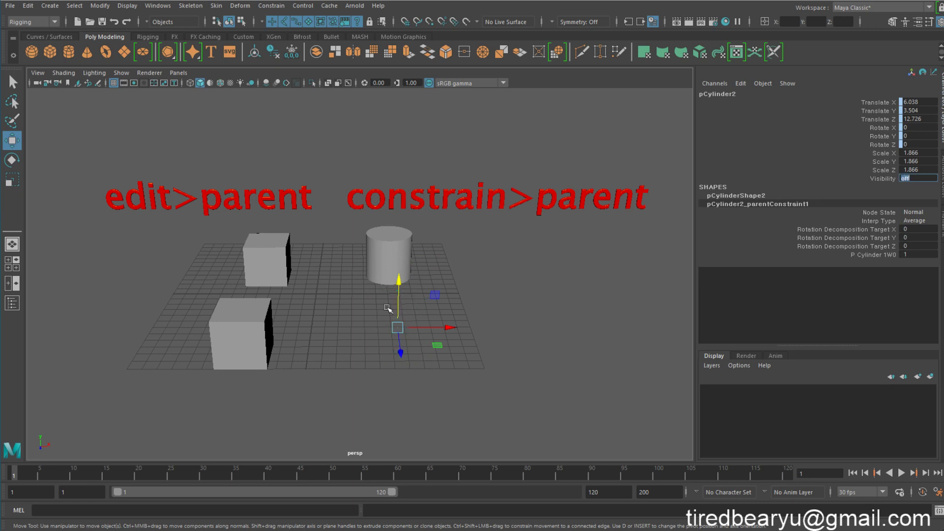
click(880, 178)
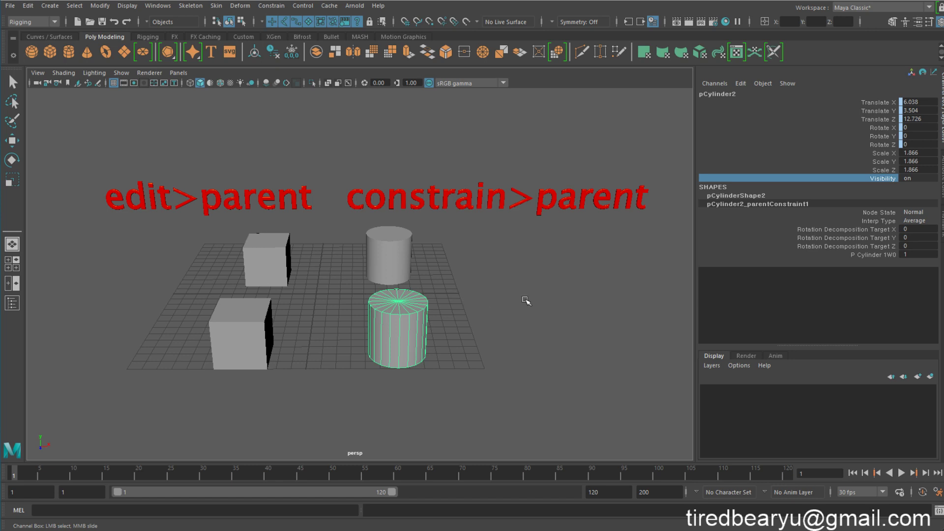
click(568, 296)
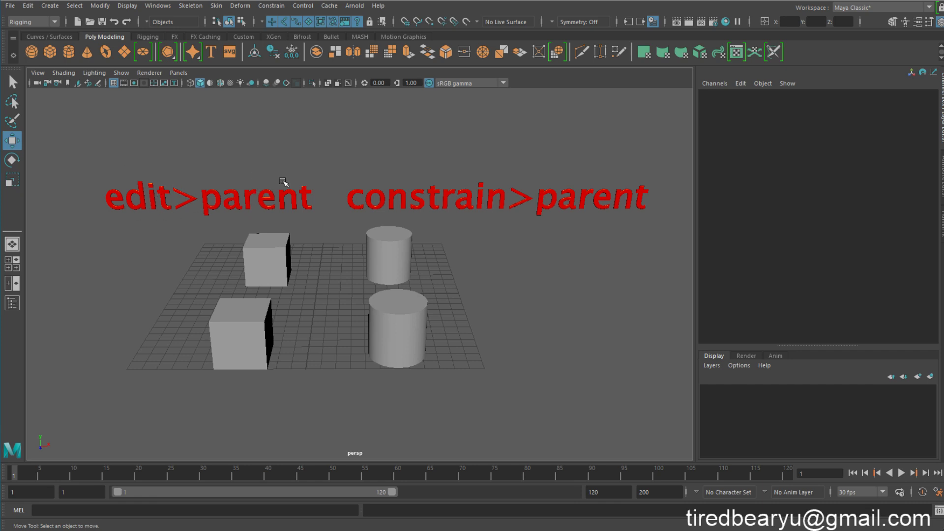
- Animate pCube1 by keying it near X -10.5, Y 3.9, Z 1.3 on frame 1 and at a raised position on frame 16
click(280, 254)
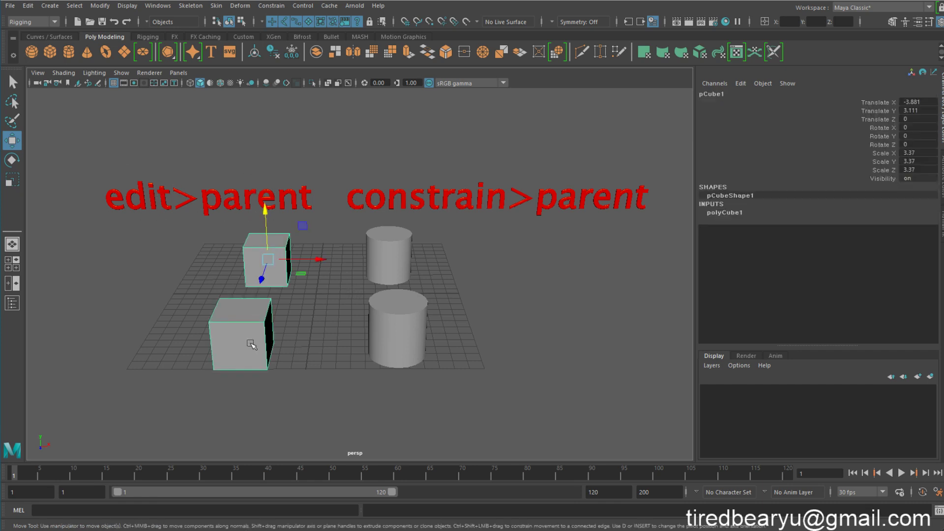
middle_drag(276, 379, 288, 326)
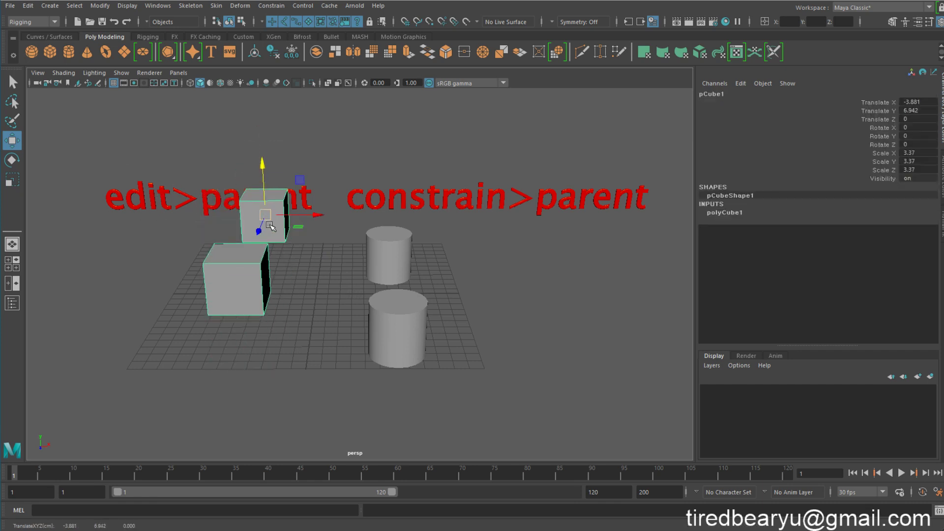
drag(265, 217, 182, 255)
key(s)
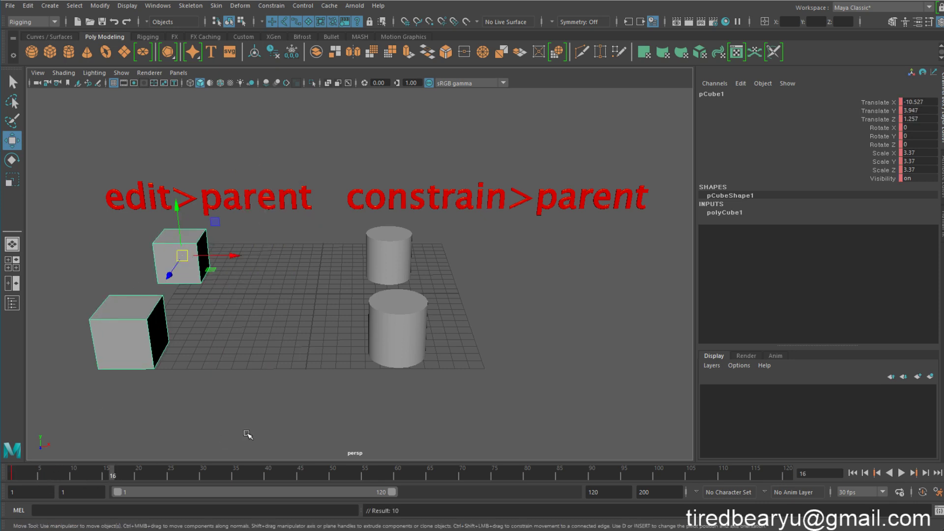
key(period)
drag(24, 470, 106, 471)
- Key the child cube pCube2 on frame 1 and at a lowered position on frame 17, and play back the animation
click(277, 220)
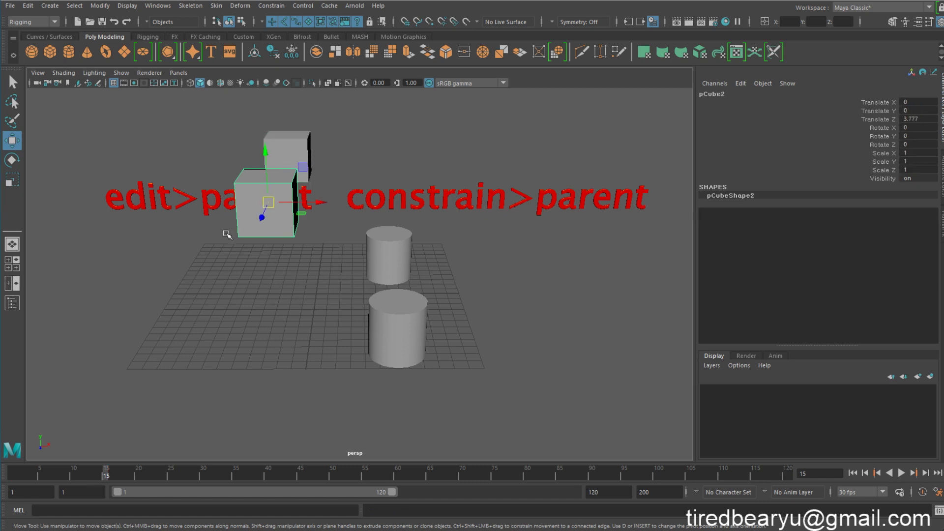
click(27, 474)
key(alt+v)
click(28, 475)
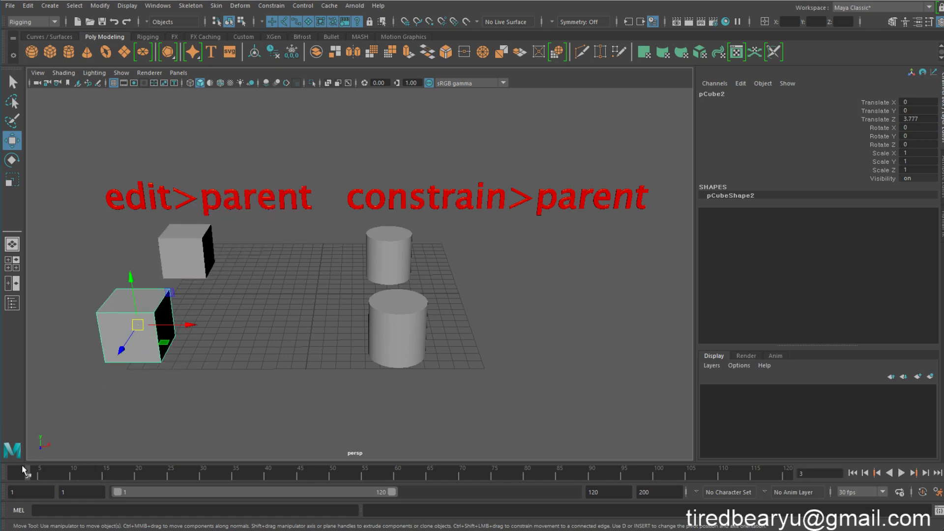
key(alt+shift+v)
click(120, 473)
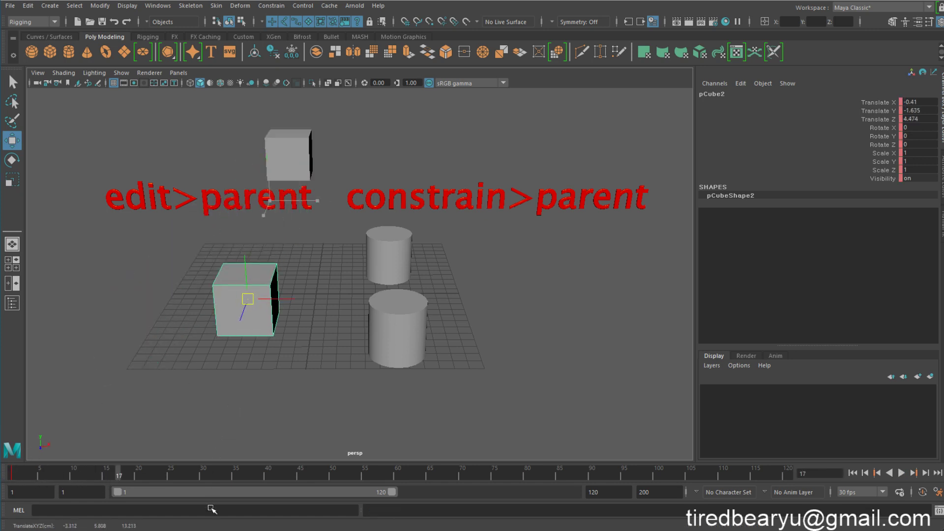
key(alt+v)
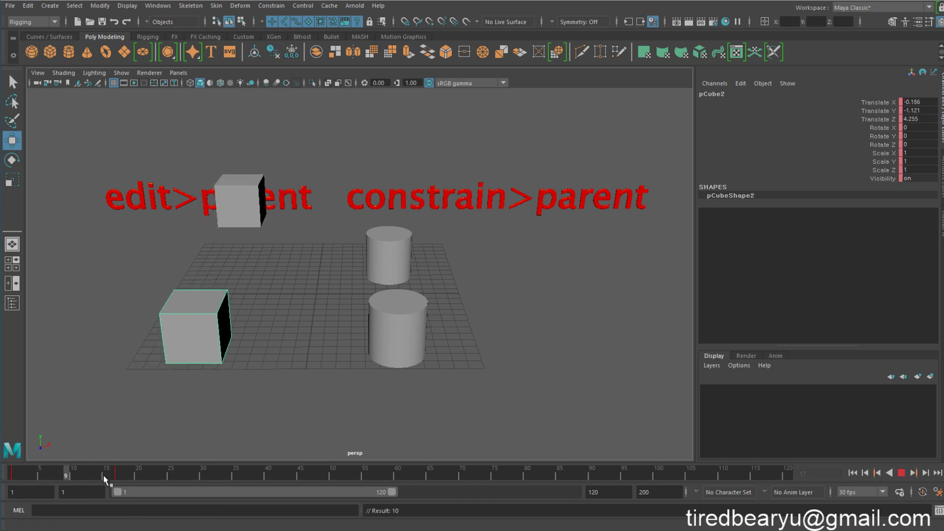
key(alt+shift+v)
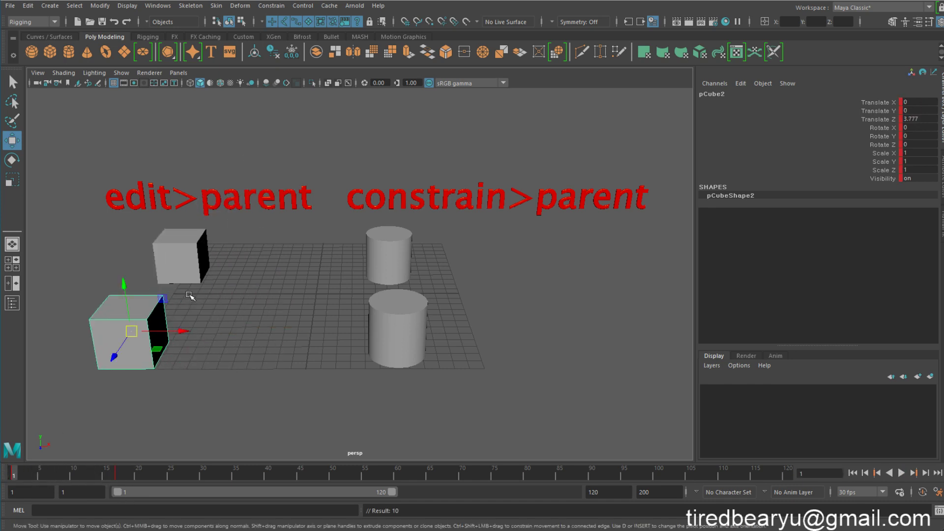
- Move pCube1 on frame 12 to test whether its animated child follows, undo the move and return to frame 1
click(190, 270)
click(86, 473)
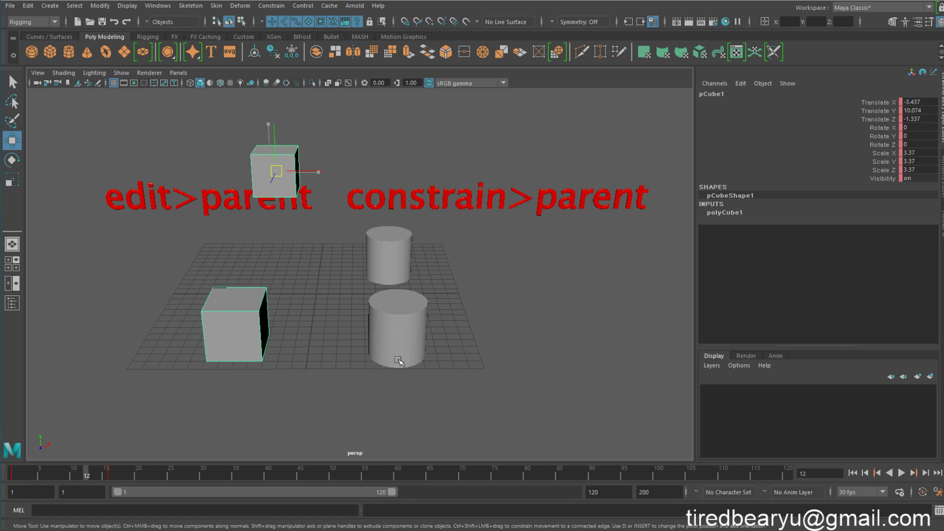
key(ctrl+z)
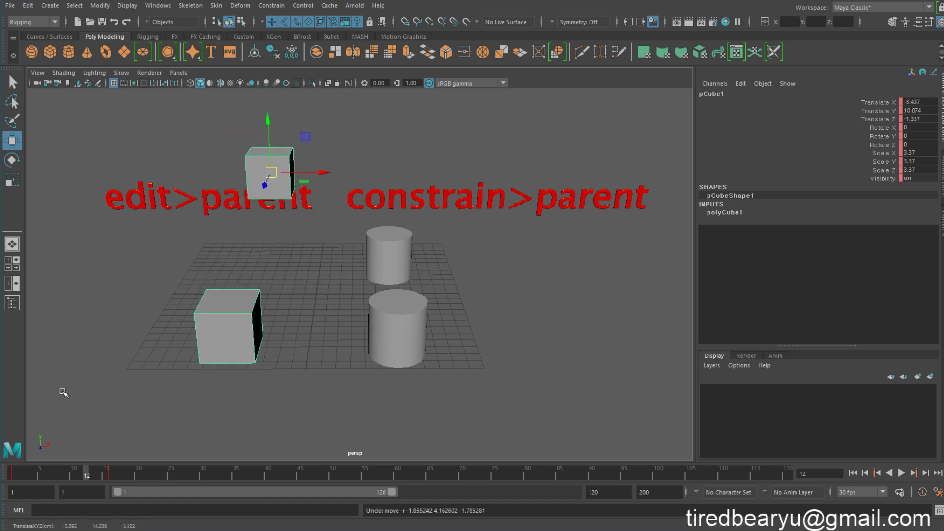
drag(97, 476, 13, 476)
- Animate pCylinder1 by keying its current position on frame 1 and a raised position on frame 20, and play back the motion
click(398, 242)
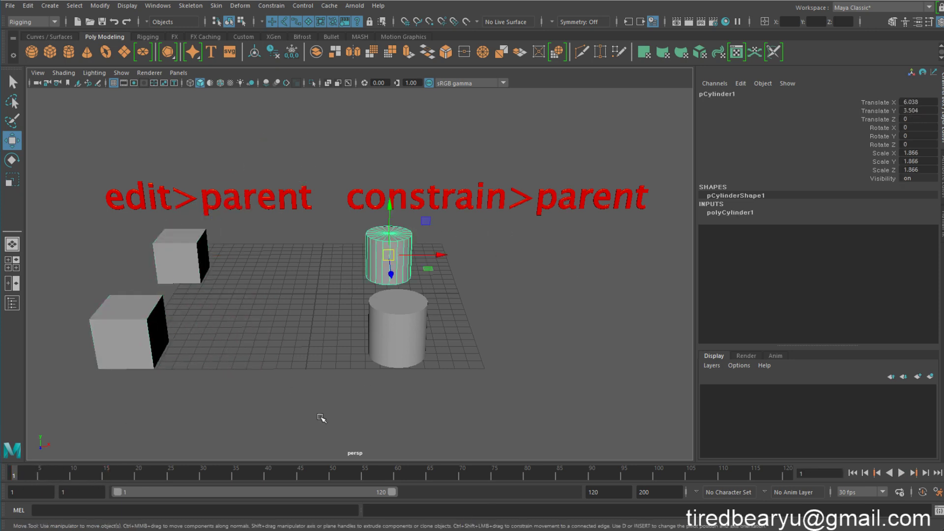
key(s)
click(138, 476)
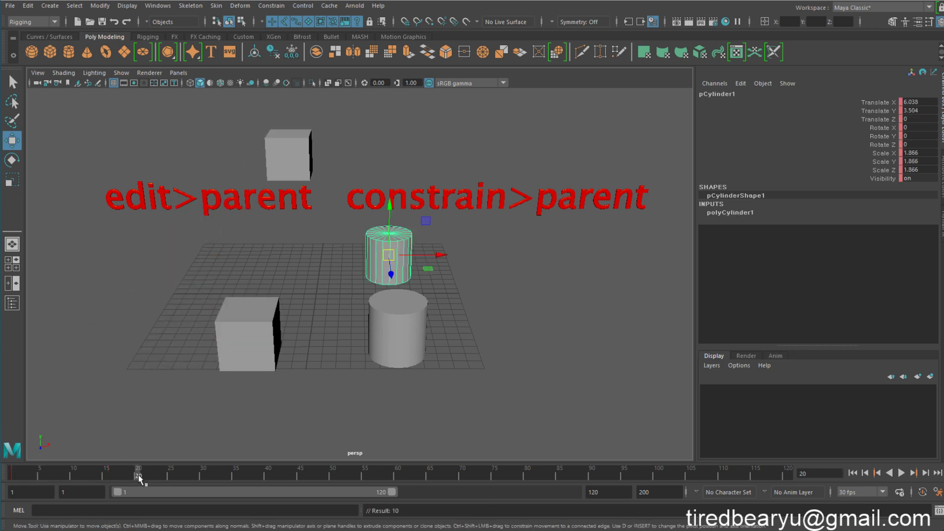
middle_drag(262, 441, 358, 338)
key(s)
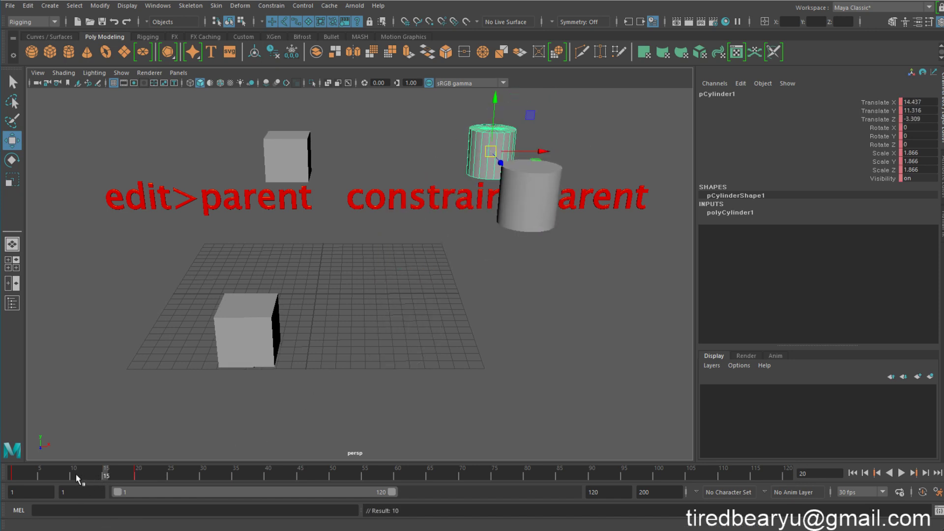
key(shift+alt+v)
key(alt+v)
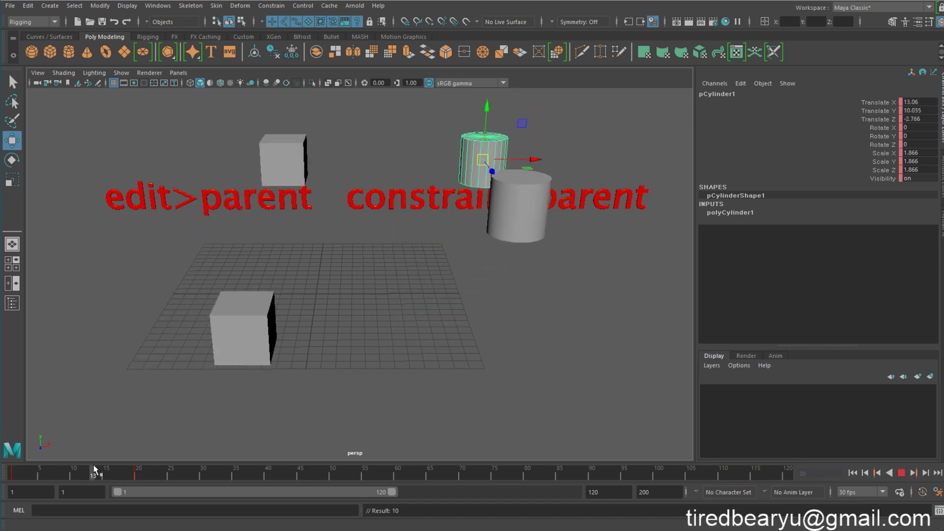
key(alt+v)
- Select pCylinder2, highlight its Translate X through Rotate Z channels to examine the constrained attributes, and return to frame 1
click(494, 240)
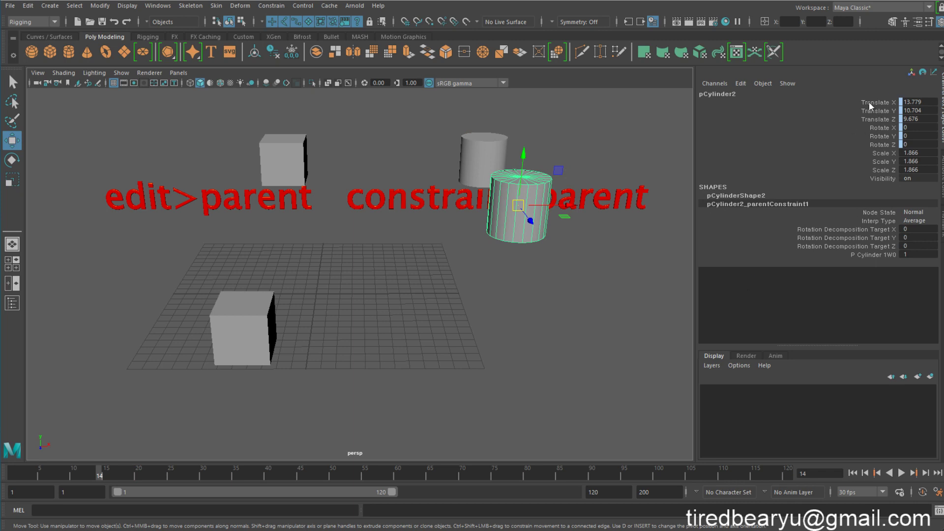
click(882, 103)
shift+click(884, 143)
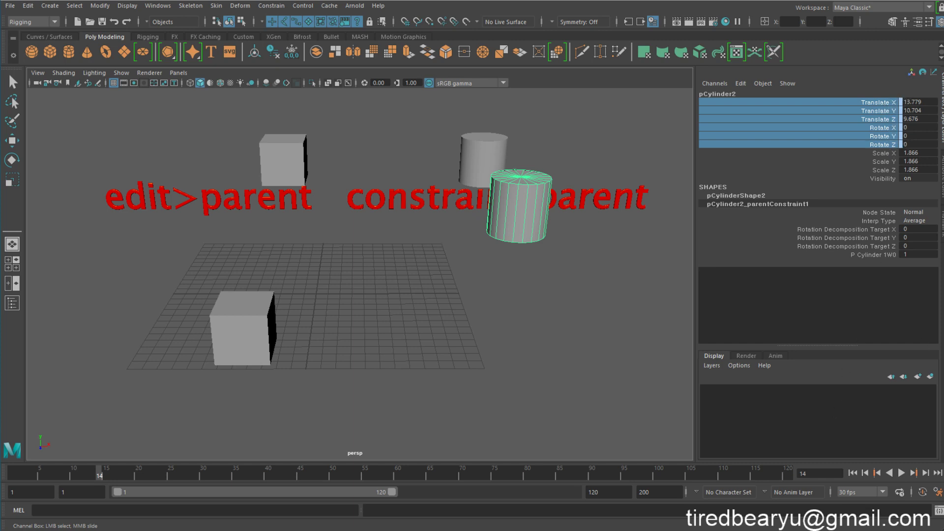
click(13, 475)
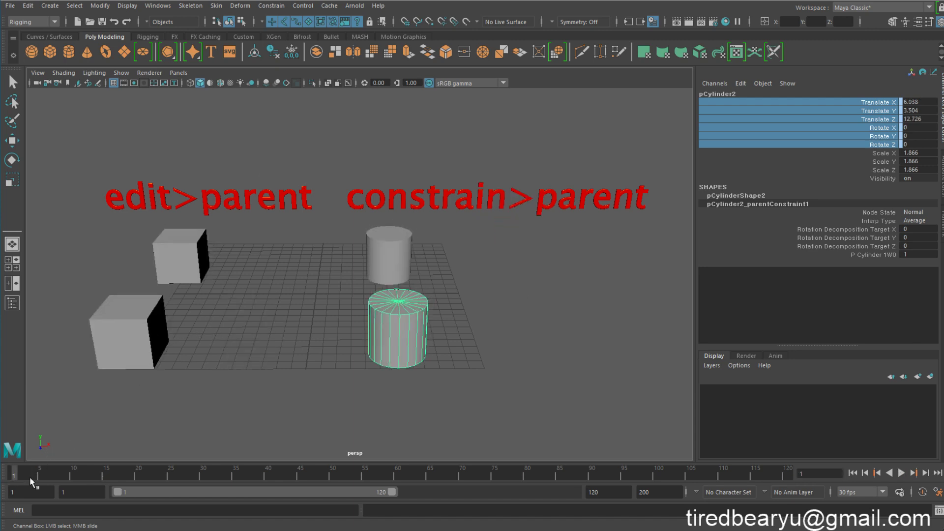
- Key the constrained pCylinder2 on frame 1 and at a raised, sideways-shifted position on frame 17, and scrub to frame 19
key(s)
click(118, 476)
key(w)
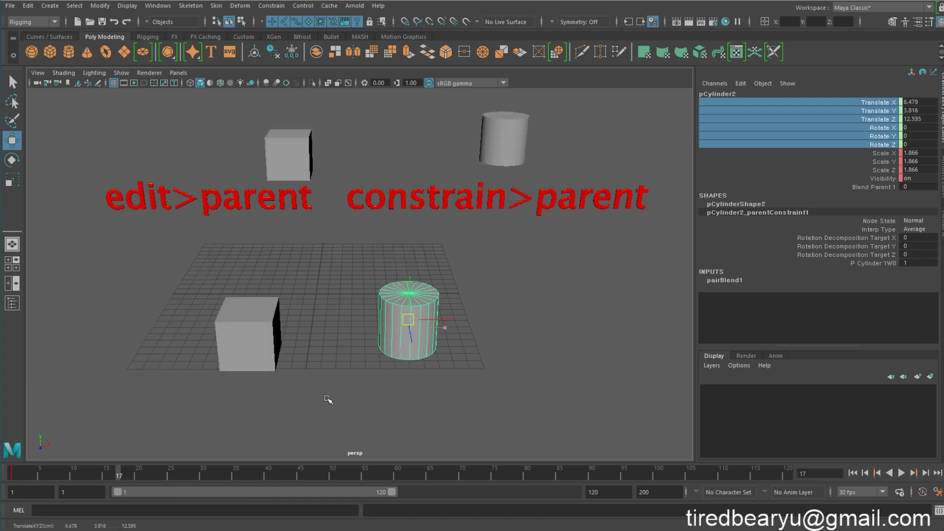
middle_drag(329, 399, 412, 375)
key(s)
mouse_move(118, 475)
mouse_down()
mouse_move(49, 469)
mouse_move(166, 471)
mouse_move(25, 471)
mouse_move(204, 474)
mouse_move(59, 472)
mouse_move(132, 473)
mouse_up()
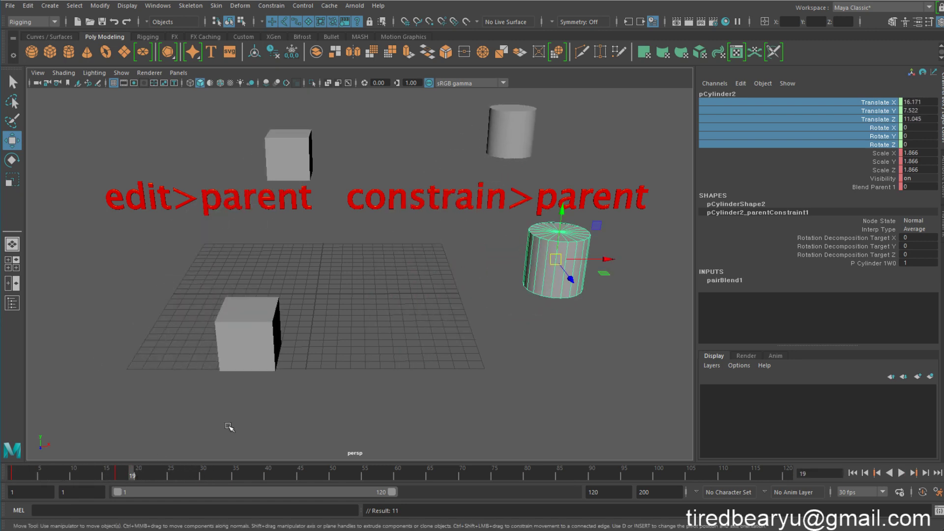
- Move pCylinder1 on frame 19 to test whether keyed pCylinder2 follows, undo the move and play back the animation
key(z)
key(z)
key(z)
key(z)
key(z)
key(z)
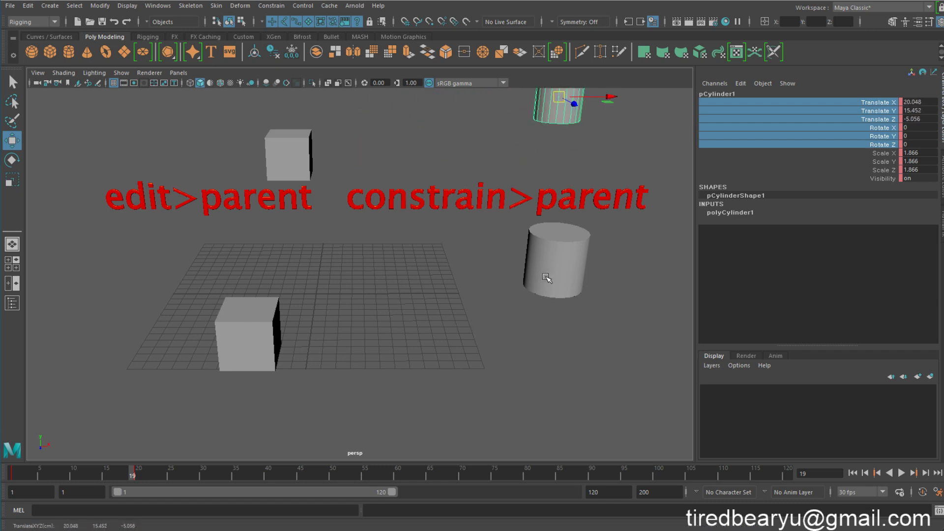
key(alt+v)
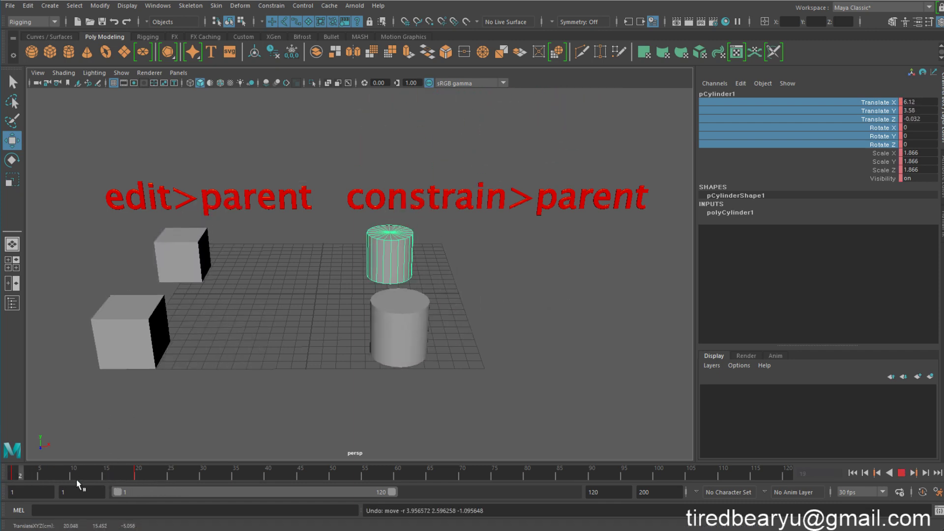
key(alt+v)
- Select pCylinder2 on frame 17 and examine its keyed and constrained Translate and Rotate channels
click(552, 274)
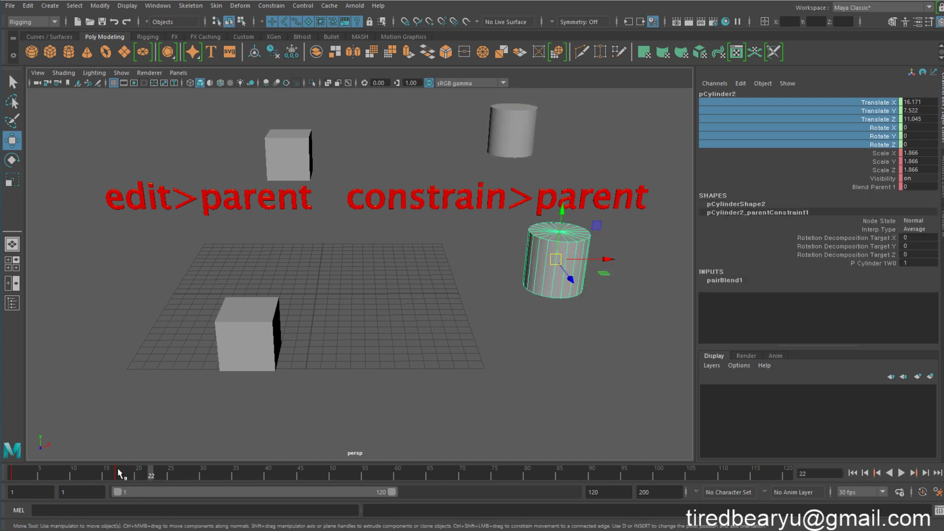
mouse_move(118, 469)
mouse_down()
mouse_move(5, 470)
mouse_move(118, 469)
mouse_up()
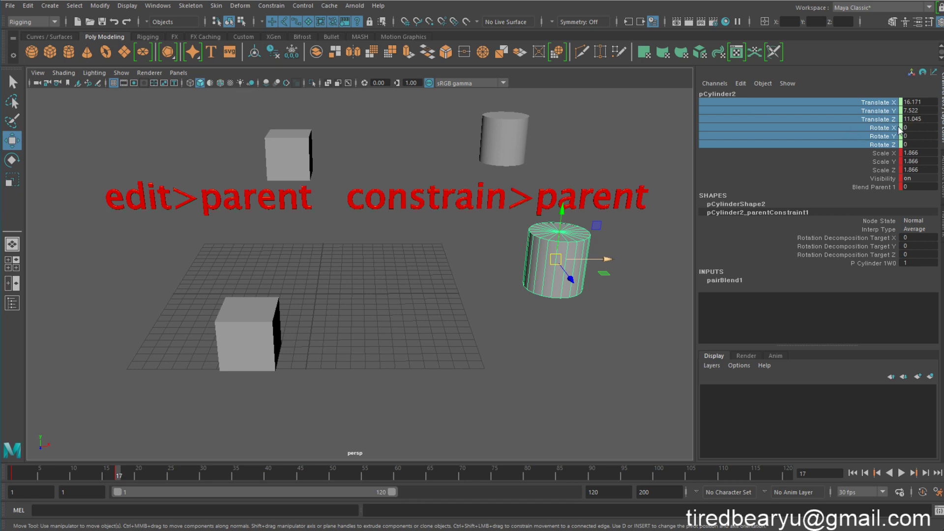
click(884, 147)
click(900, 102)
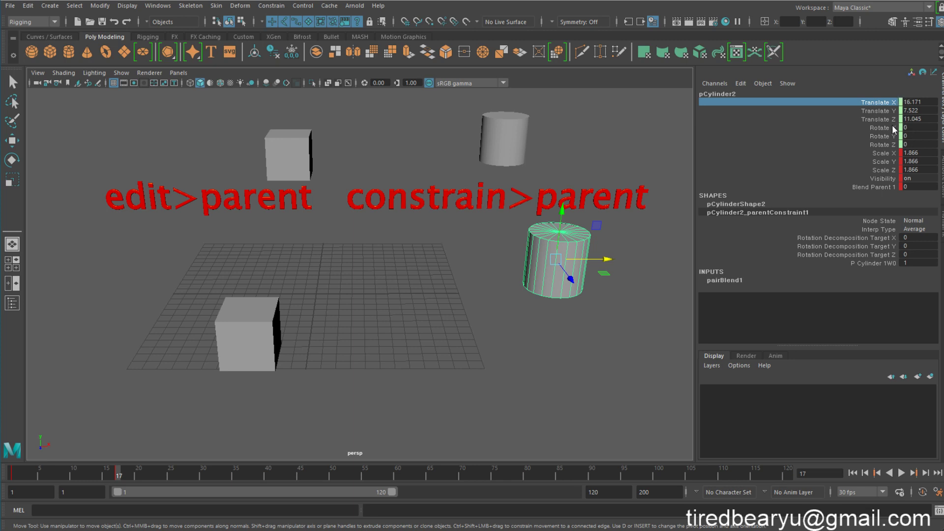
- Set pCylinder2's Blend Parent 1 to 1 on frame 17 and scrub the animation back to frame 1
click(861, 187)
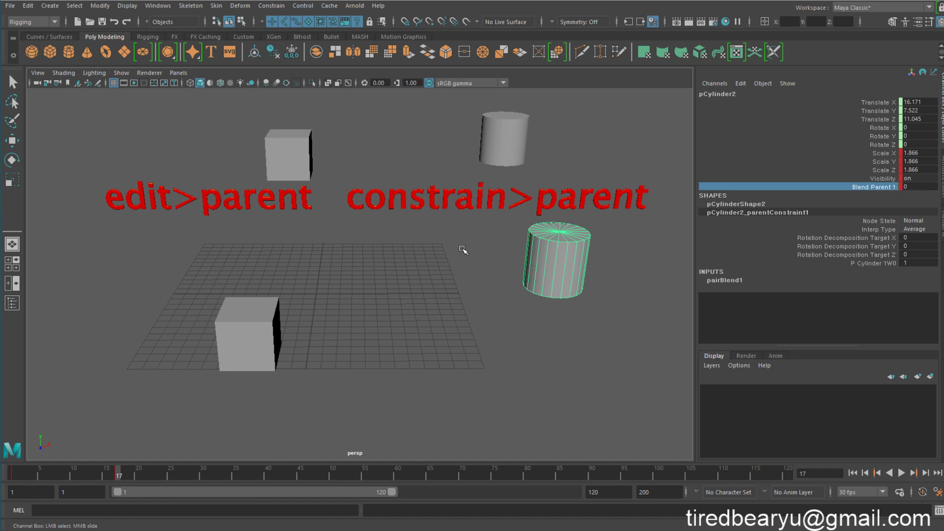
middle_drag(464, 249, 689, 244)
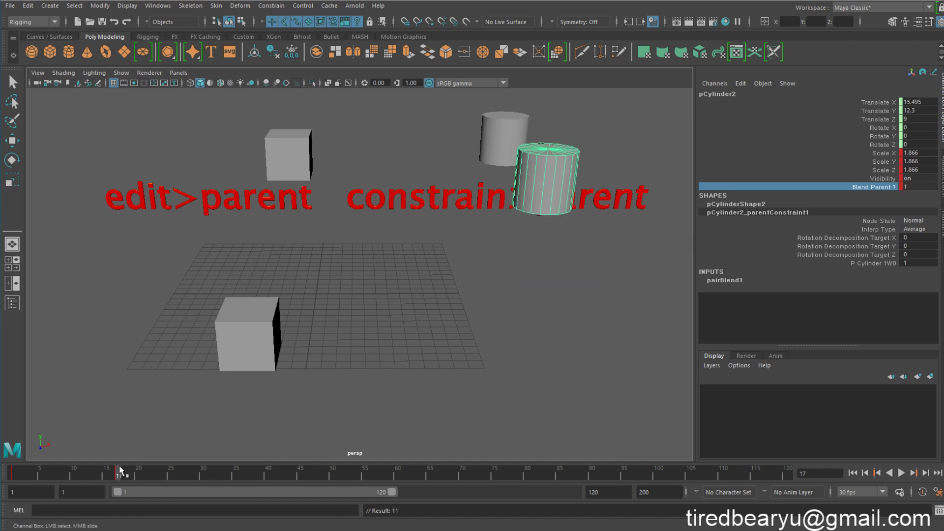
drag(116, 472, 4, 466)
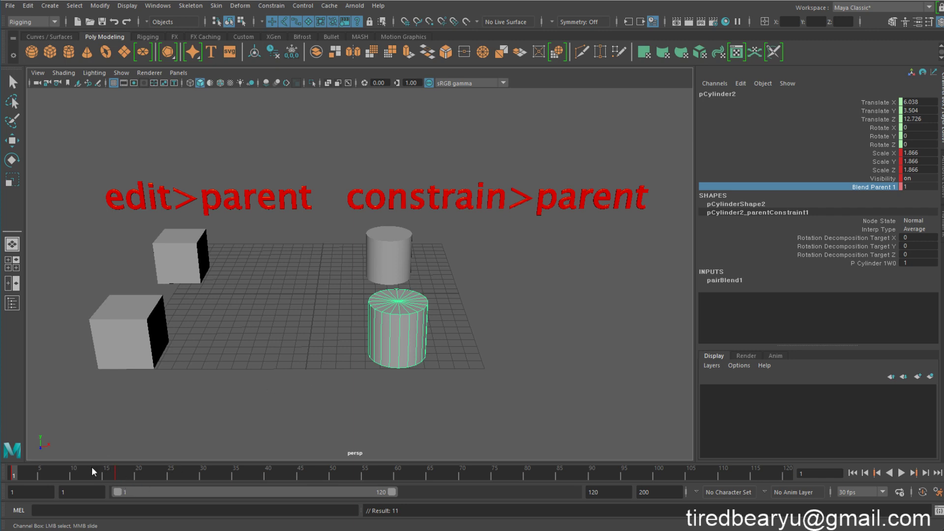
drag(87, 468, 10, 473)
- Scrub pCube1's animation to frame 18 and compare the hierarchy of the cubes and cylinders in the Outliner
click(202, 255)
key(w)
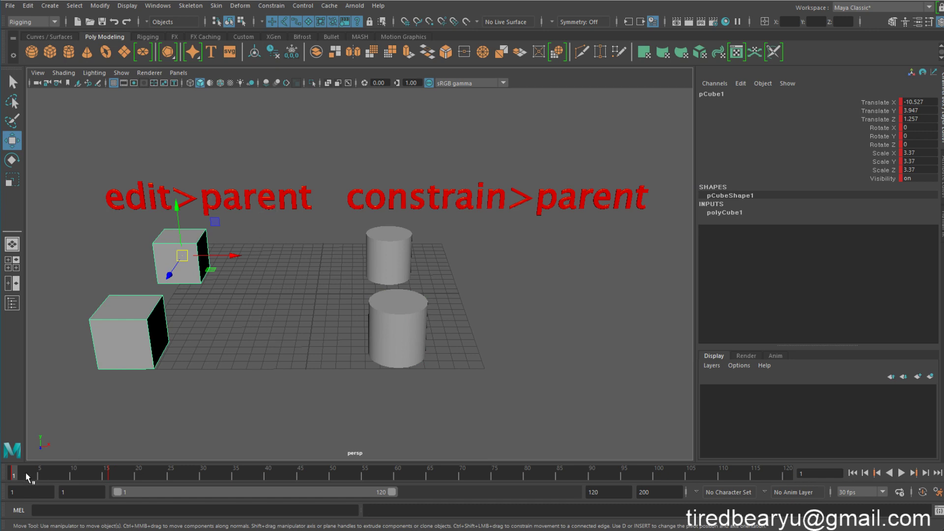
drag(27, 477, 125, 473)
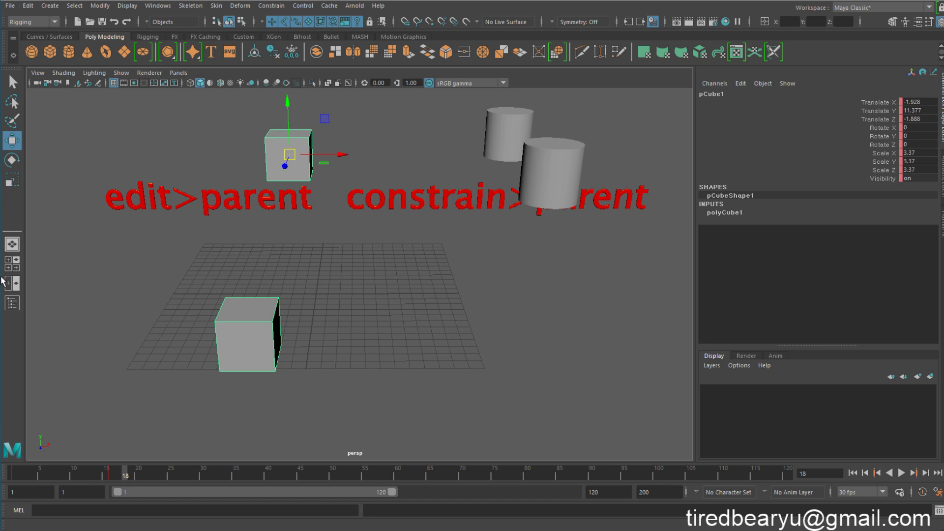
click(12, 303)
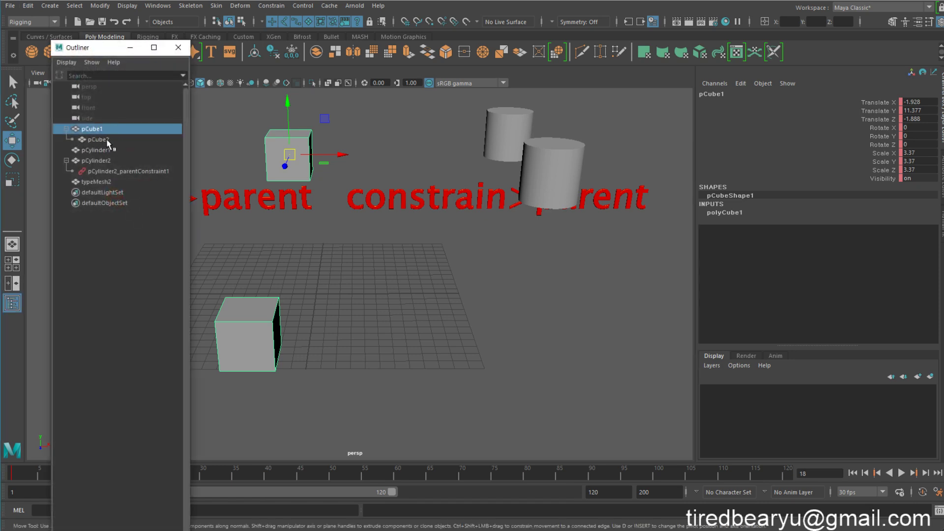
click(96, 150)
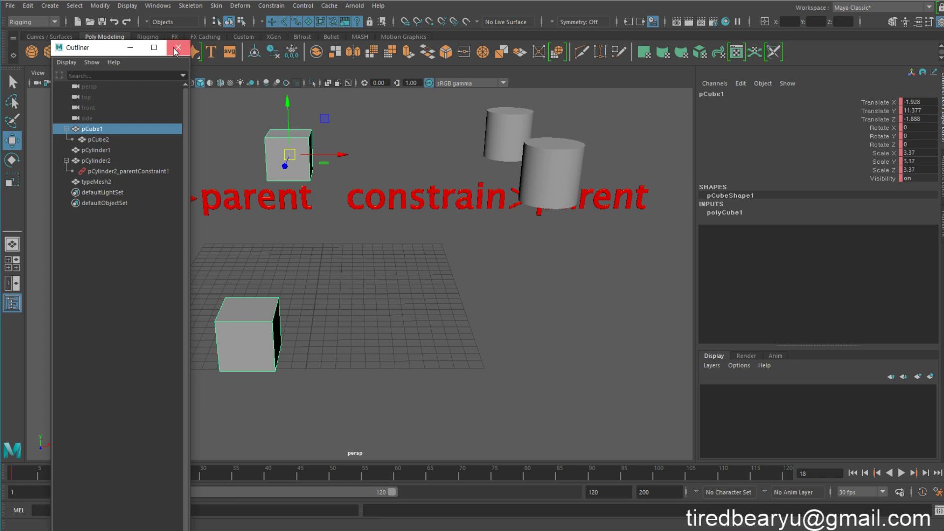
click(178, 48)
- Break the connections of pCylinder2's Blend Parent 1 attribute on frame 1
click(568, 174)
click(523, 133)
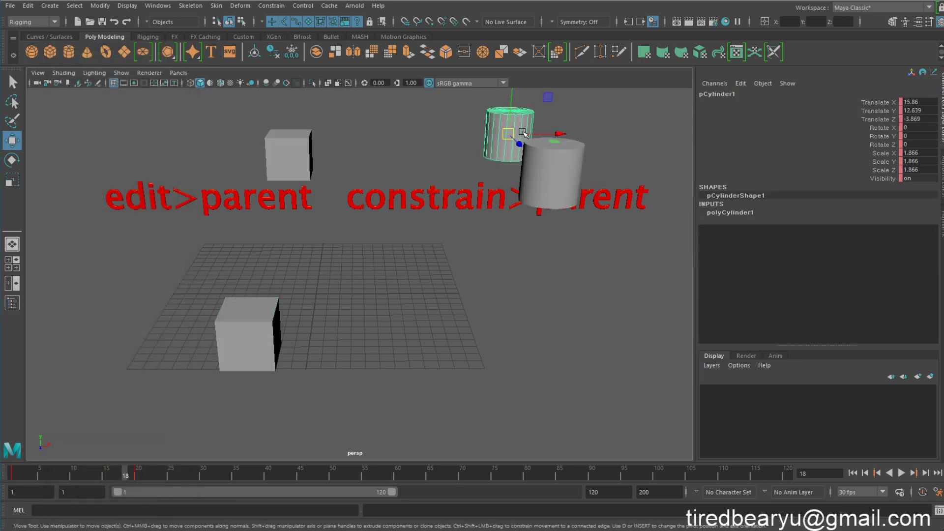
shift+click(563, 172)
key(g)
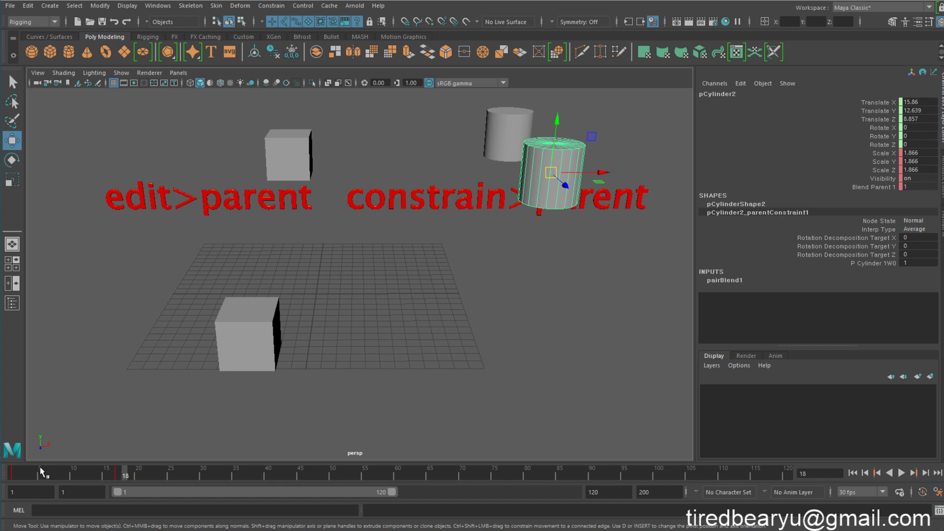
click(13, 474)
click(868, 187)
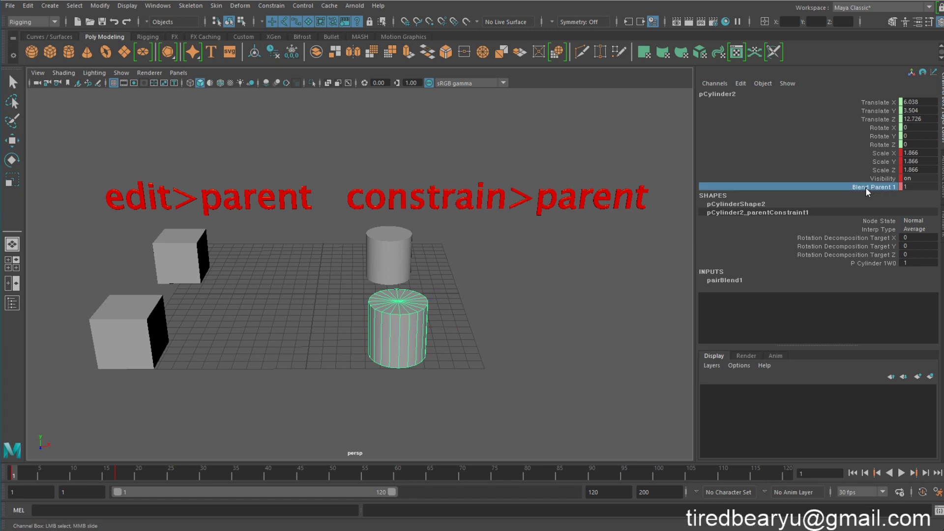
right_click(865, 186)
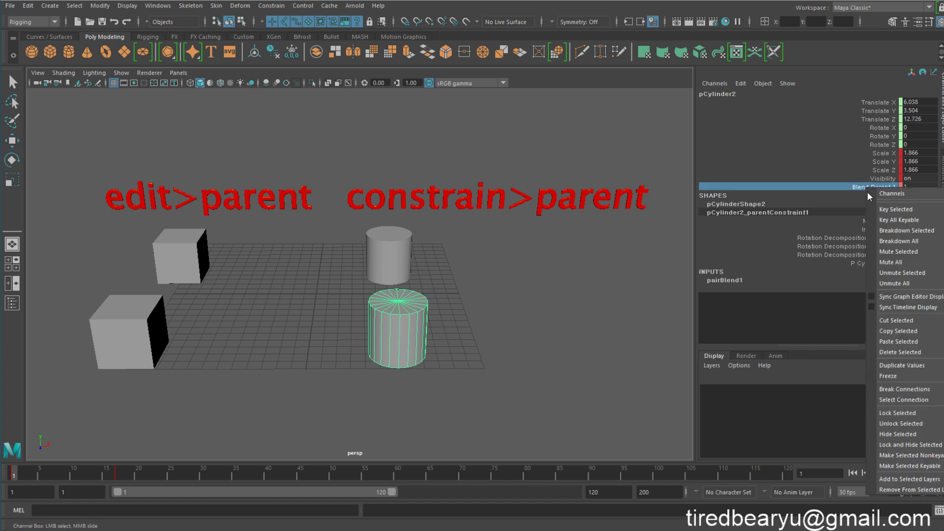
click(905, 389)
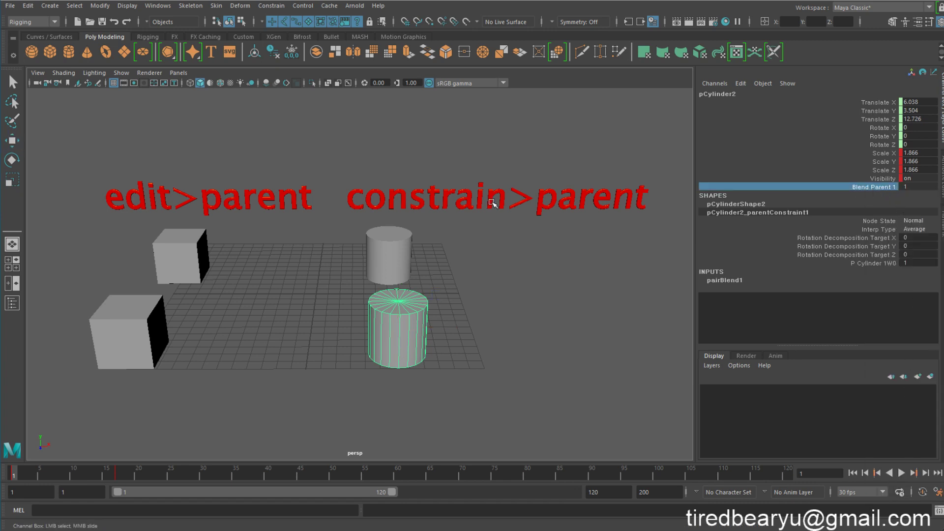
- Set pCylinder2's Blend Parent 1 to 0 and play back the animation
middle_drag(493, 204, 204, 199)
key(alt+v)
key(alt+v)
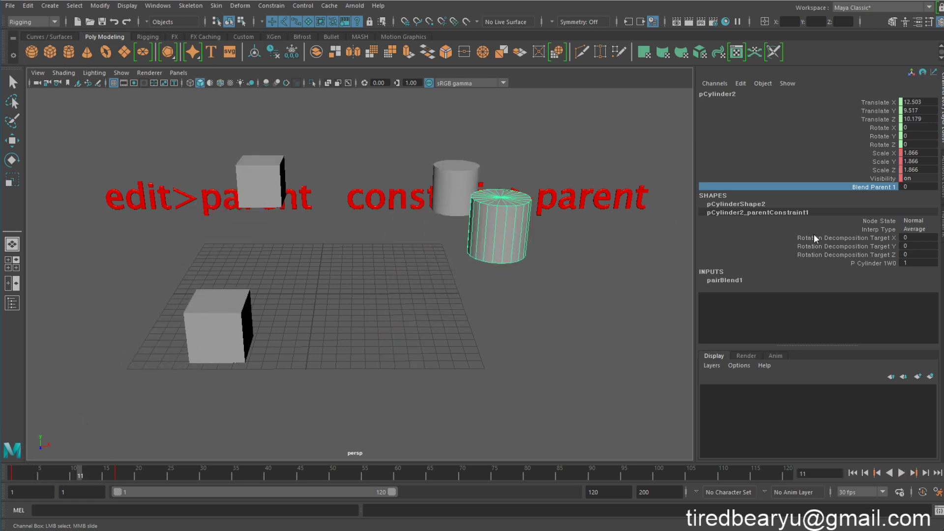
- Scrub both cylinders' motion, key pCylinder2 at a new lowered position on frame 17 and return to frame 1
click(455, 179)
key(w)
drag(49, 475, 150, 473)
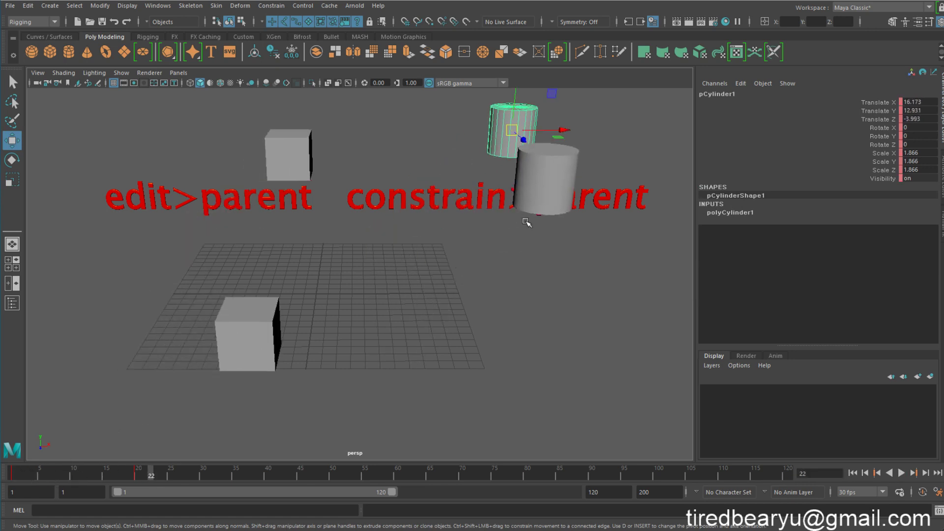
click(541, 197)
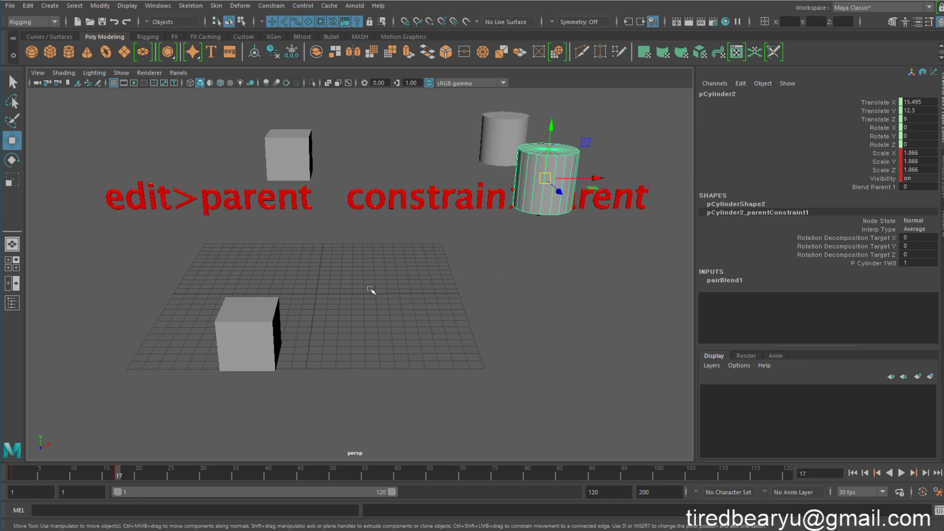
click(119, 473)
drag(126, 473, 14, 474)
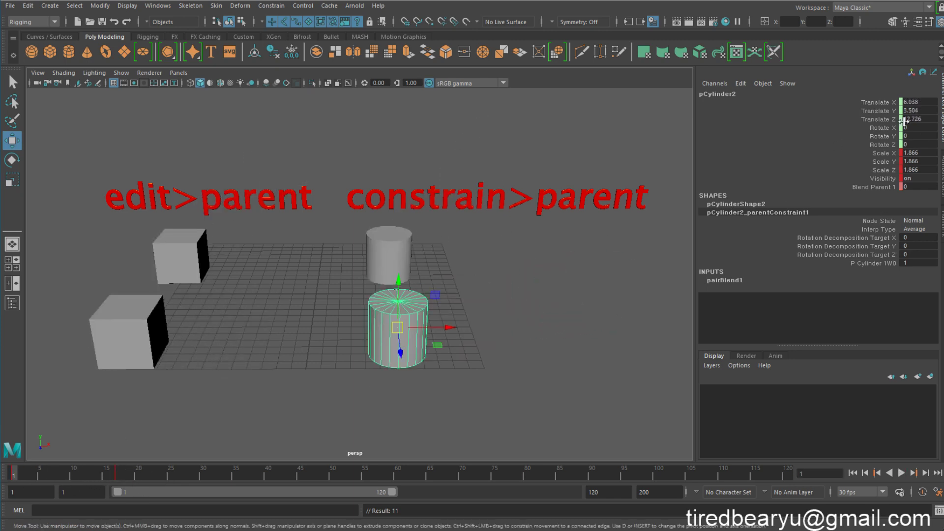
- Delete all of pCylinder2's keys across the whole time range and scrub to check that it follows pCylinder1
double_click(131, 477)
right_click(131, 477)
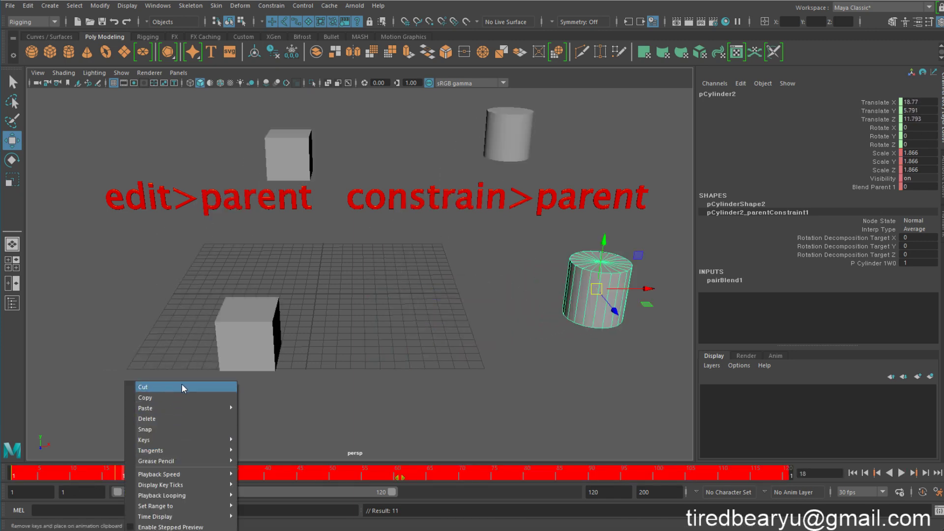
click(180, 417)
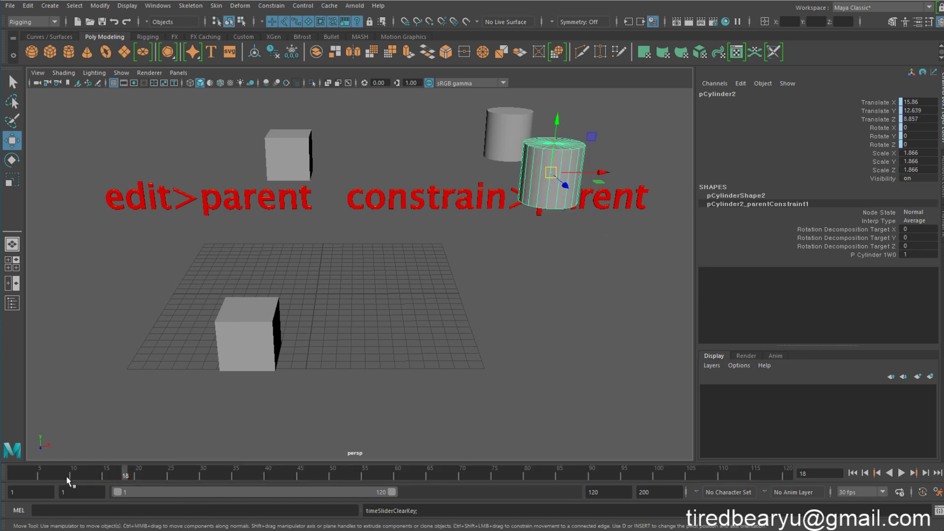
drag(66, 476, 46, 473)
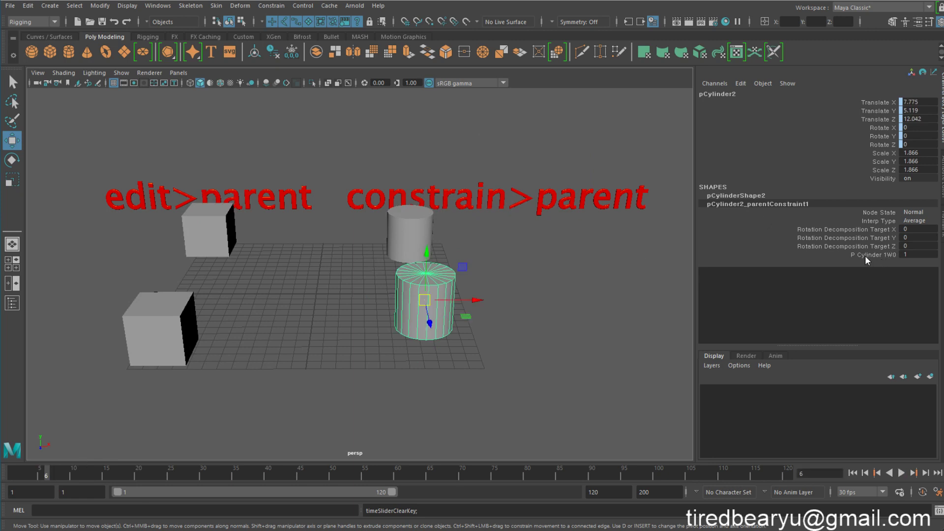
- Set the P Cylinder 1W0 weight of pCylinder2's parent constraint to 0 on frame 1 and play back the animation
click(750, 202)
click(756, 205)
click(14, 473)
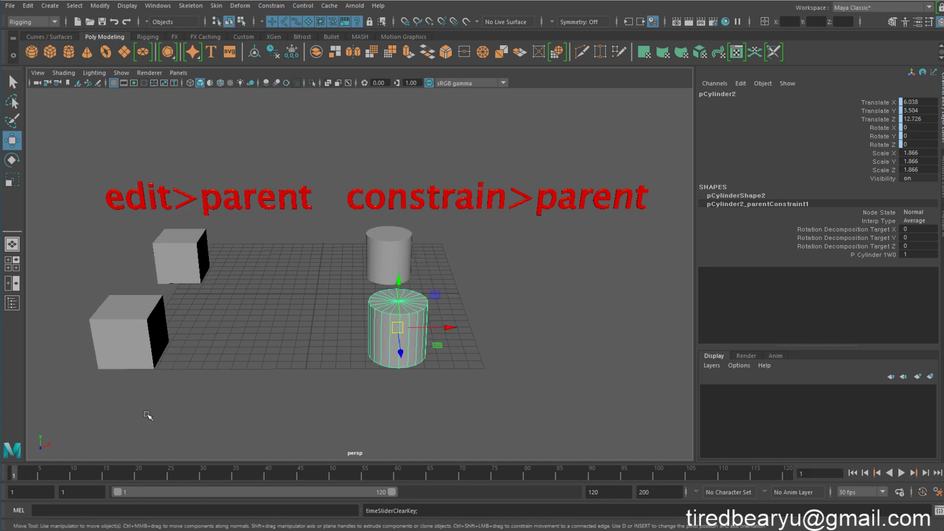
double_click(928, 255)
key(Return)
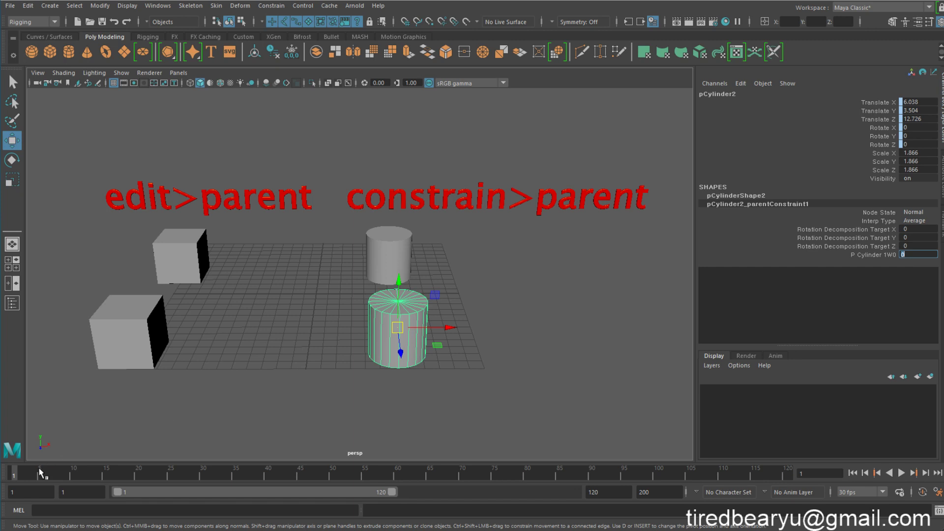
key(alt+v)
key(alt+v)
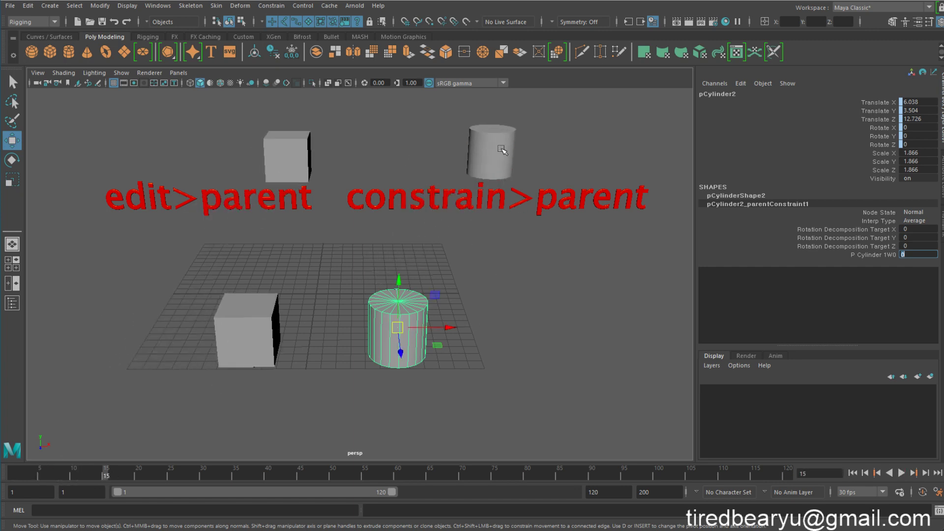
- Deselect everything and replay from frame 1 to compare the child cube's motion with the zero-weighted cylinder
click(476, 320)
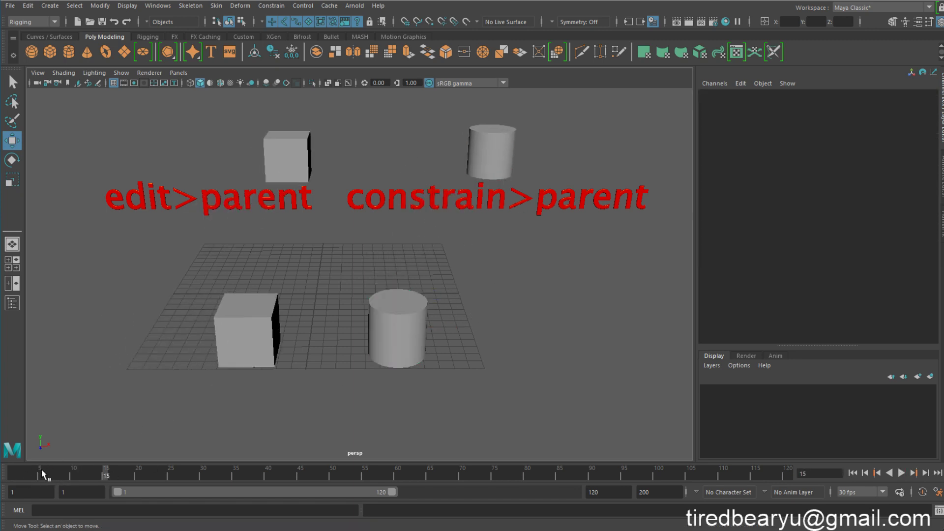
key(alt+v)
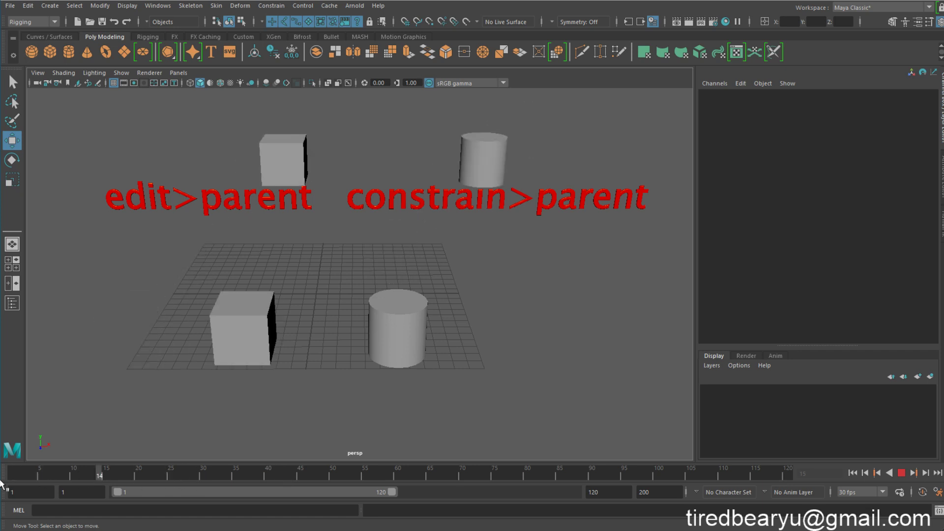
click(11, 474)
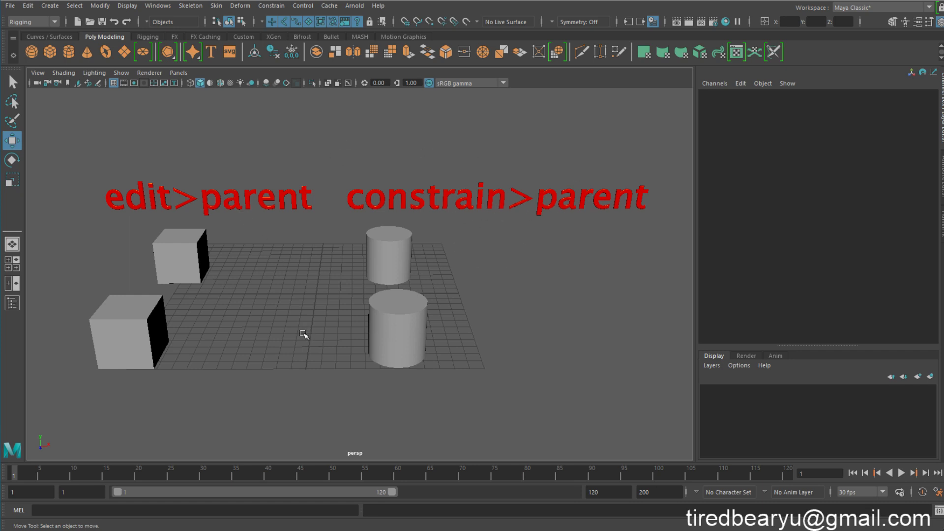
drag(21, 474, 79, 480)
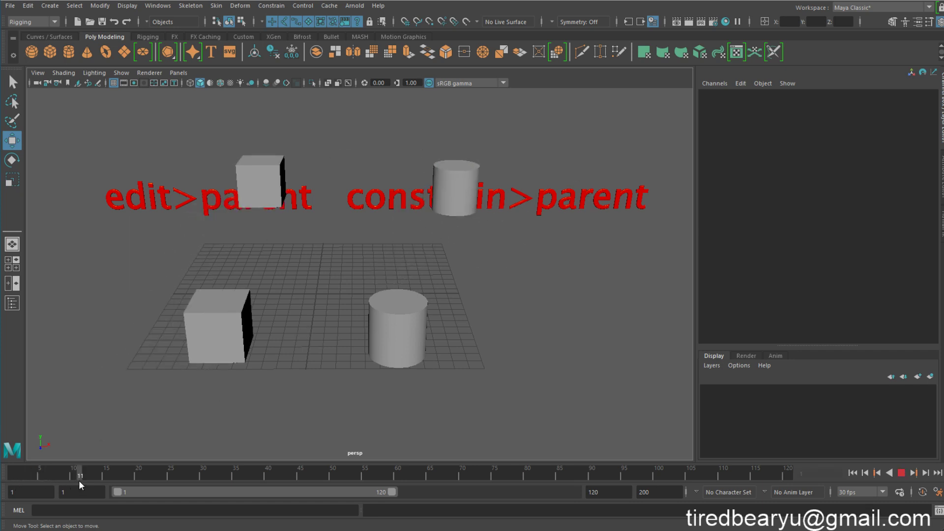
- Scale pCube1 uniformly on frame 11 to test the effect on its child cube, and undo the scaling
click(252, 171)
key(r)
middle_drag(303, 216, 250, 226)
key(ctrl+z)
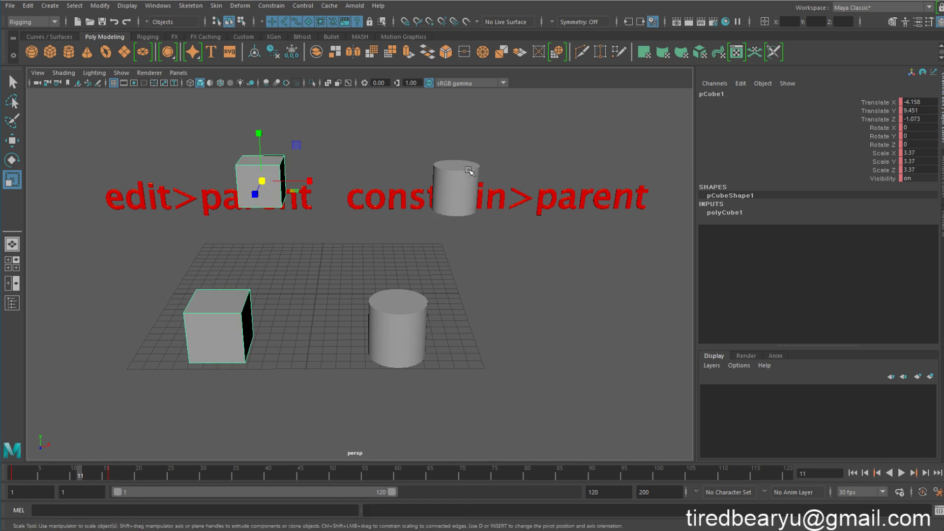
- Scale pCylinder1 uniformly by about 0.84 to test the effect on pCylinder2, and undo the scaling
click(456, 194)
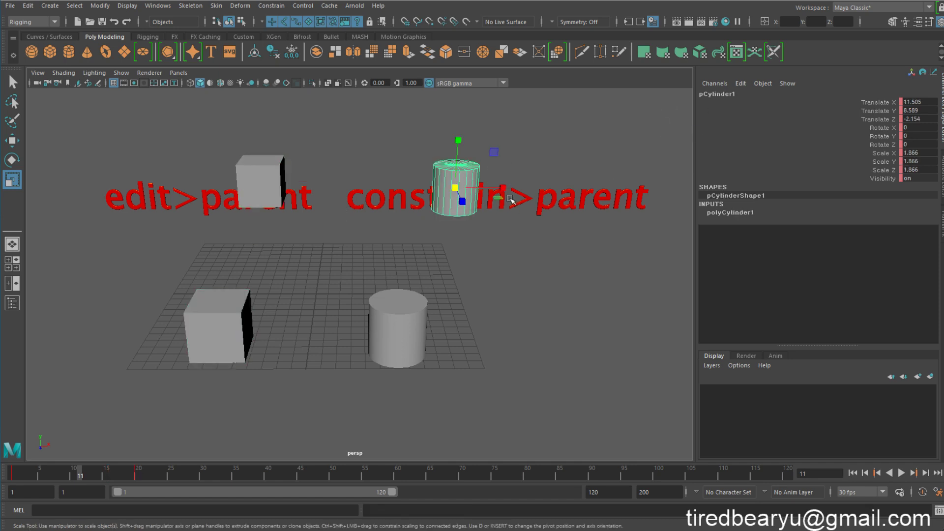
middle_drag(559, 281, 551, 273)
key(ctrl+z)
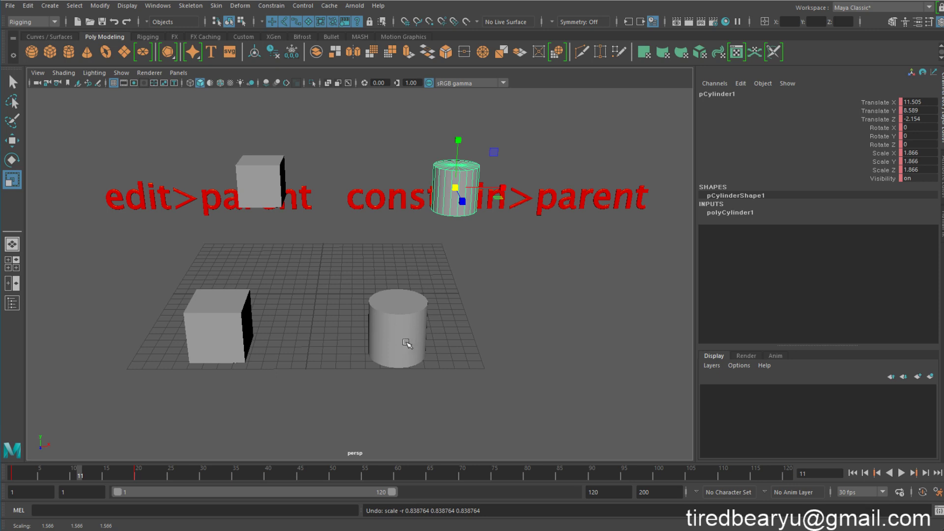
click(494, 152)
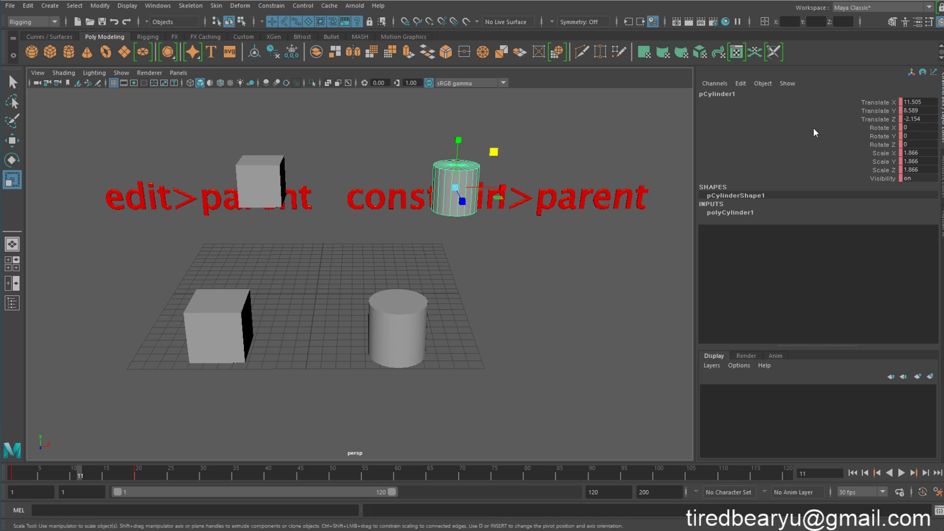
- Return to frame 1 and select pCylinder2
click(20, 472)
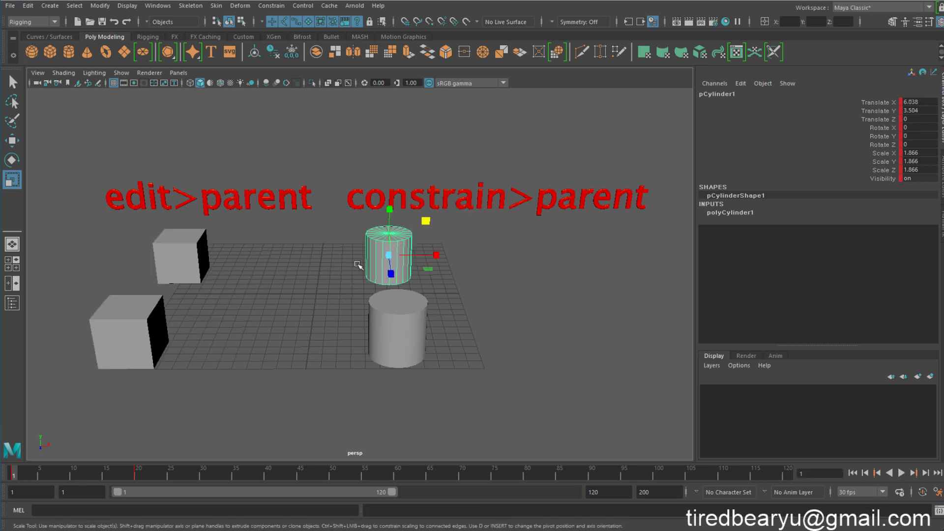
click(383, 307)
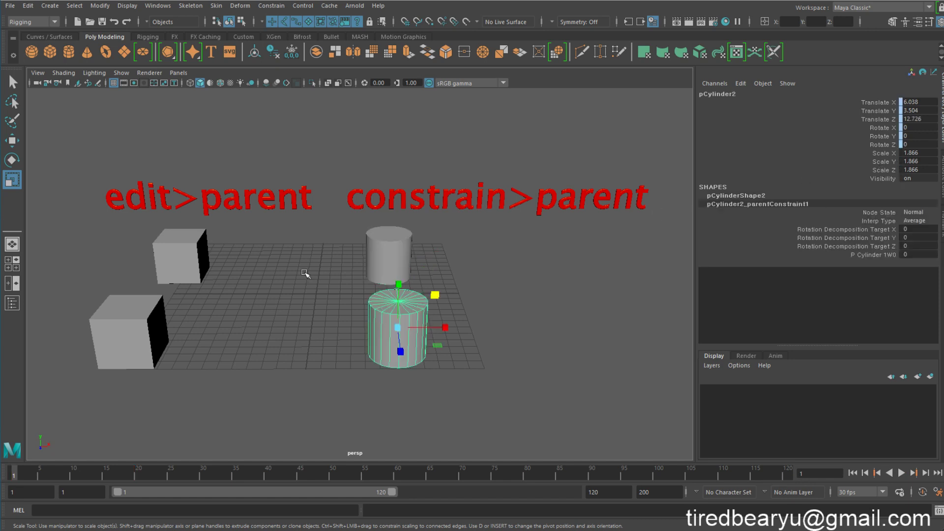